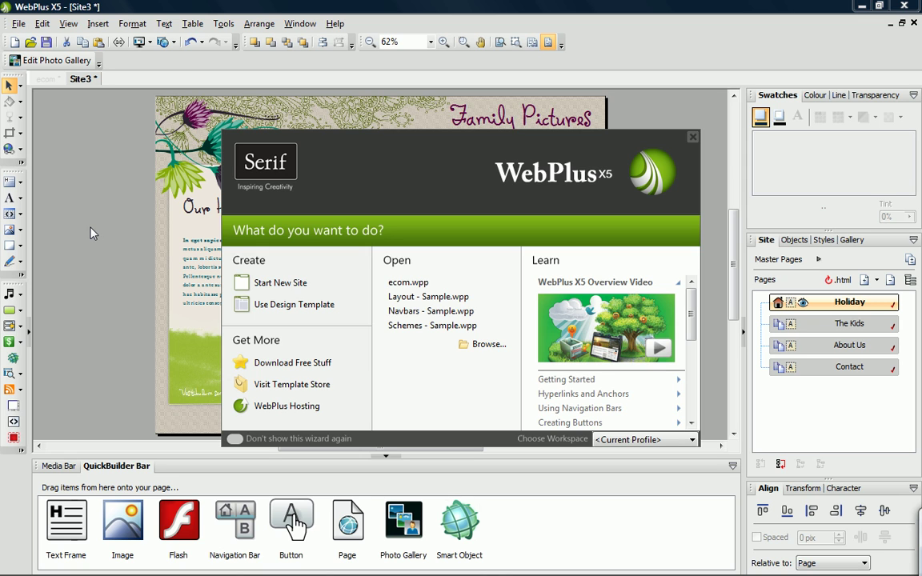
Close the startup wizard, deselect the photo gallery and insert a new button
left_click(693, 138)
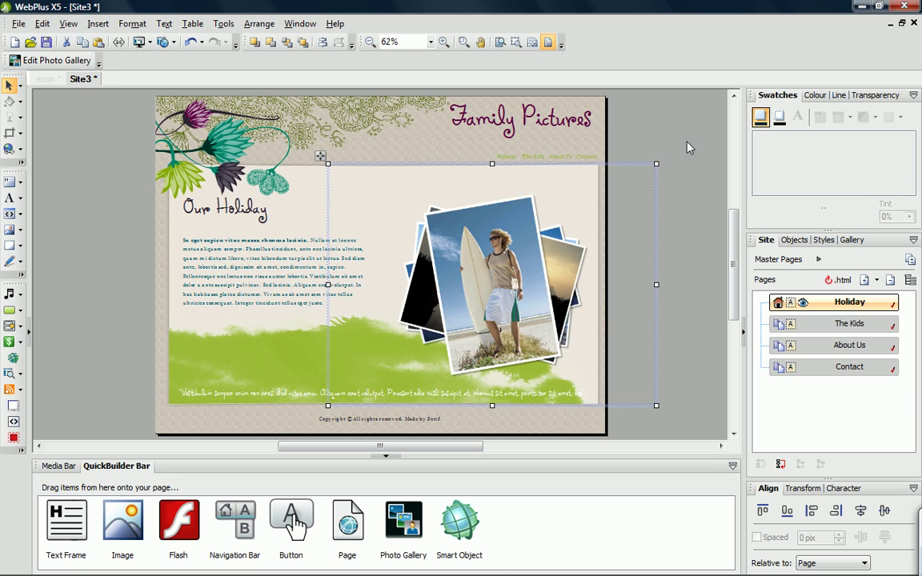
left_click(680, 136)
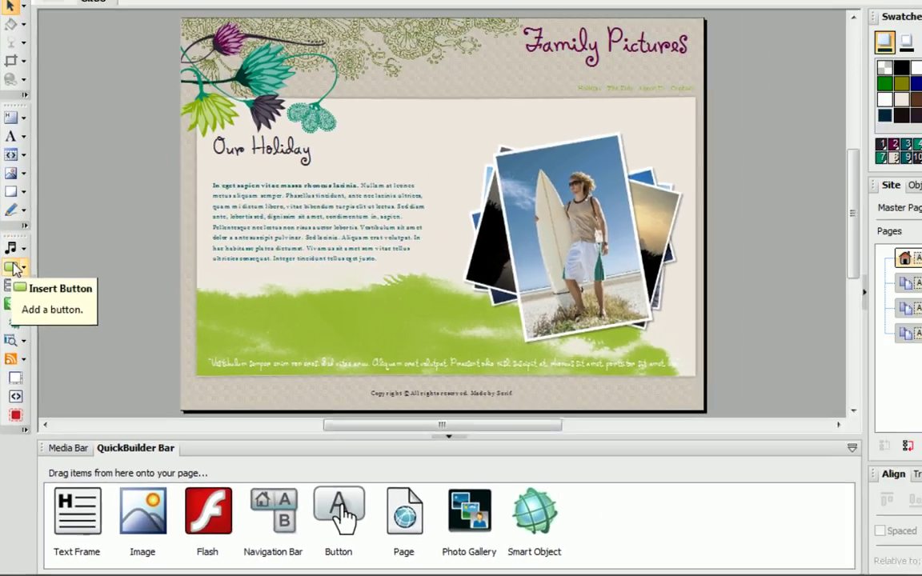
left_click(18, 163)
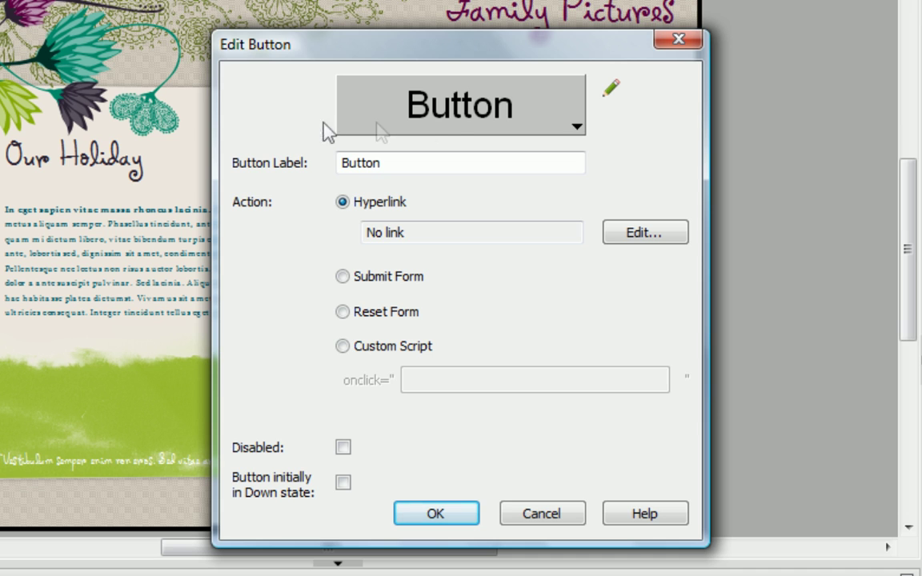
Browse the Block, Graphic and Standard preset groups, then pick the green Site button style
left_click(450, 113)
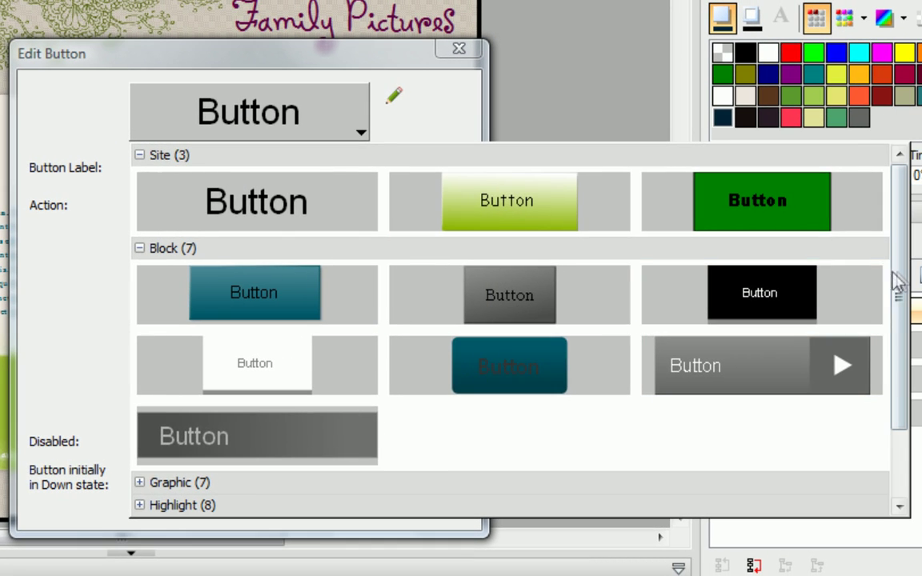
left_click_drag(897, 284, 891, 385)
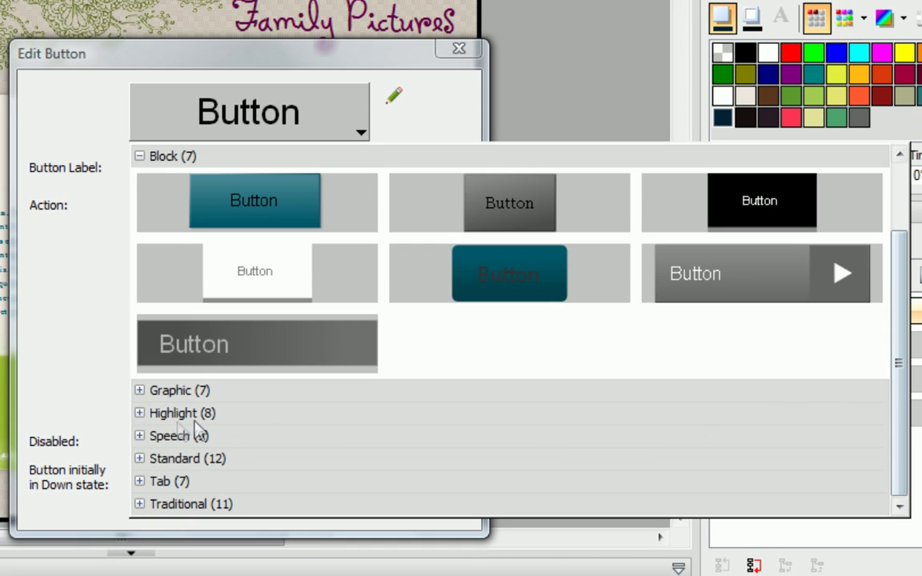
left_click(141, 390)
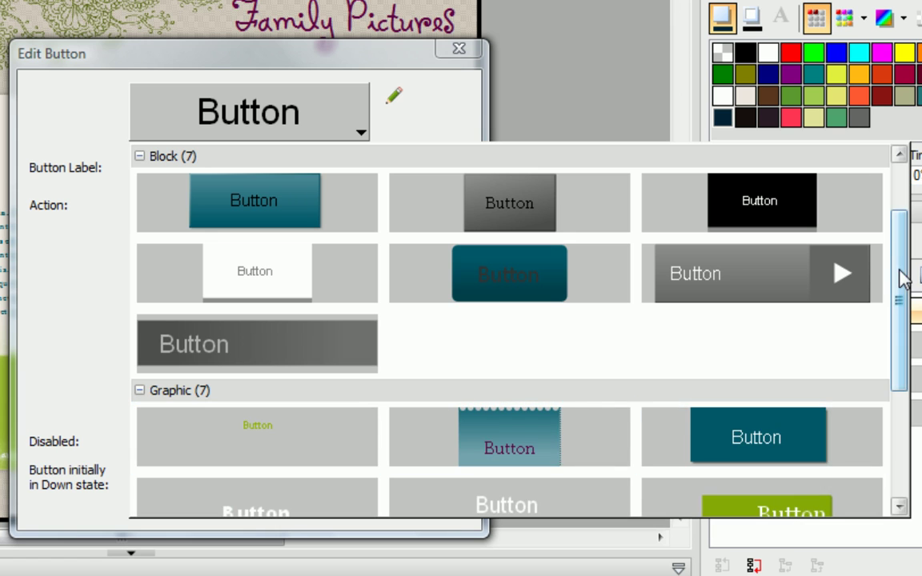
left_click_drag(900, 274, 899, 391)
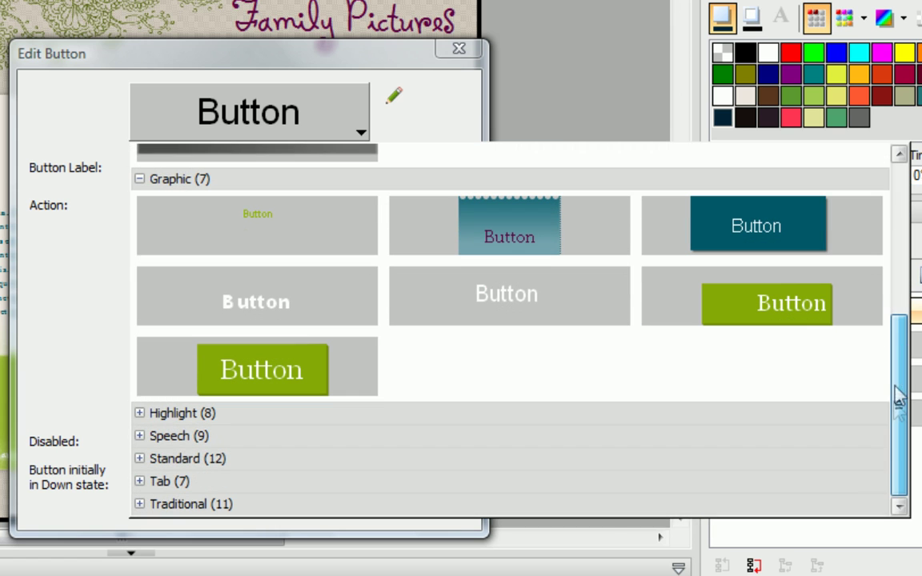
left_click(139, 458)
left_click_drag(904, 320, 911, 192)
left_click(861, 205)
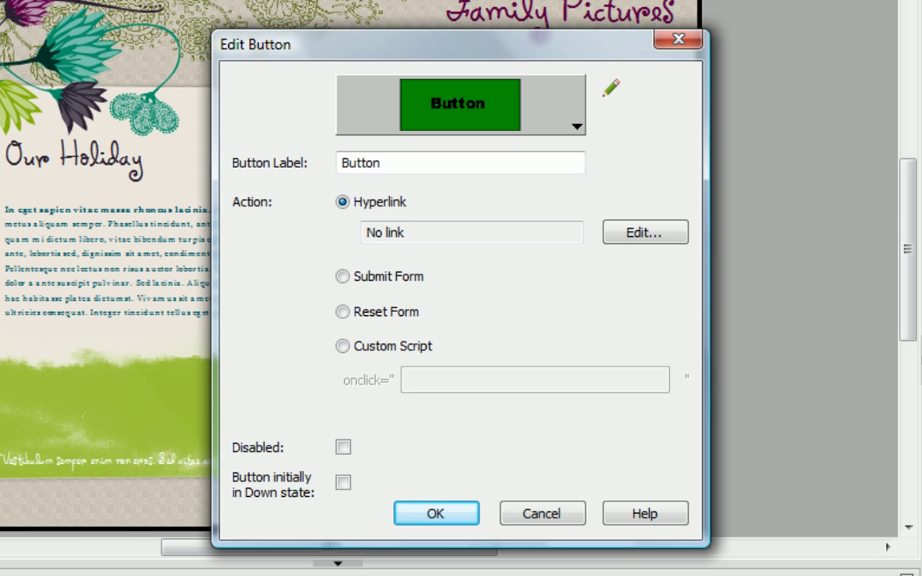
Open the green button in Button Studio, browse the How To help pages, then collapse that pane
left_click(606, 98)
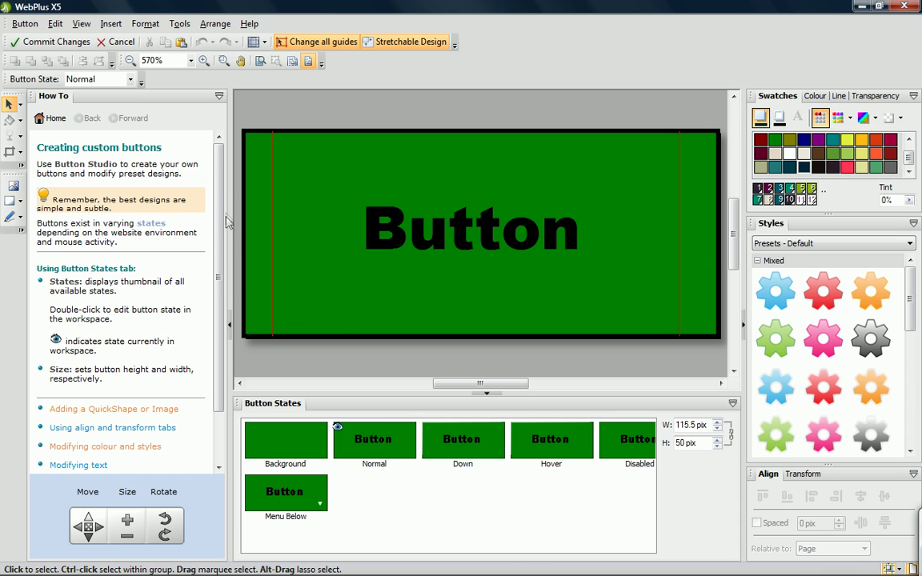
scroll(199, 187, "down", 3)
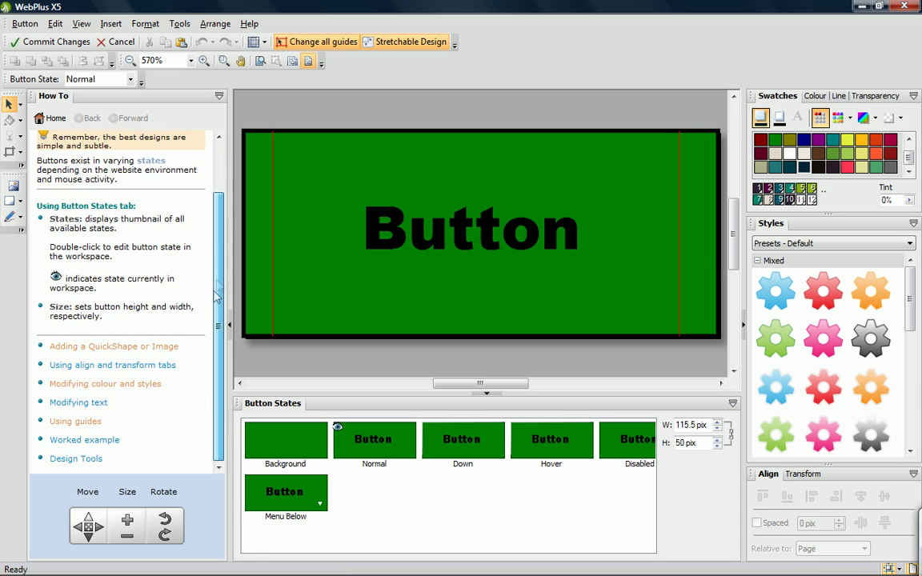
left_click(120, 367)
left_click(90, 118)
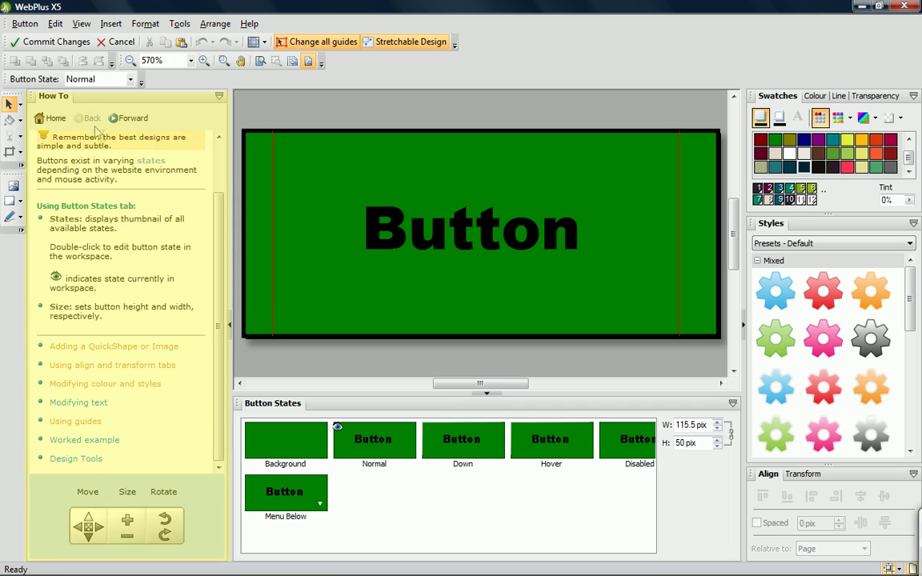
left_click(114, 385)
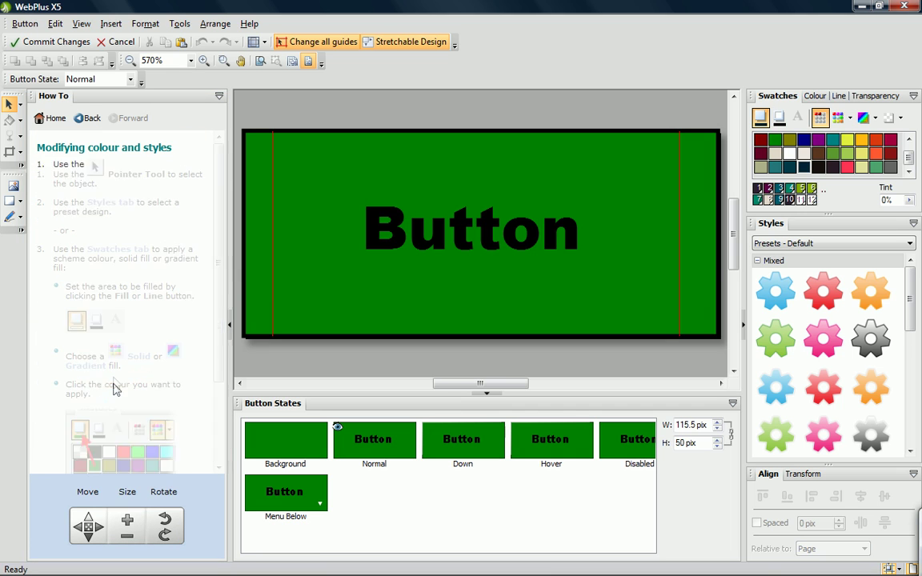
left_click(91, 118)
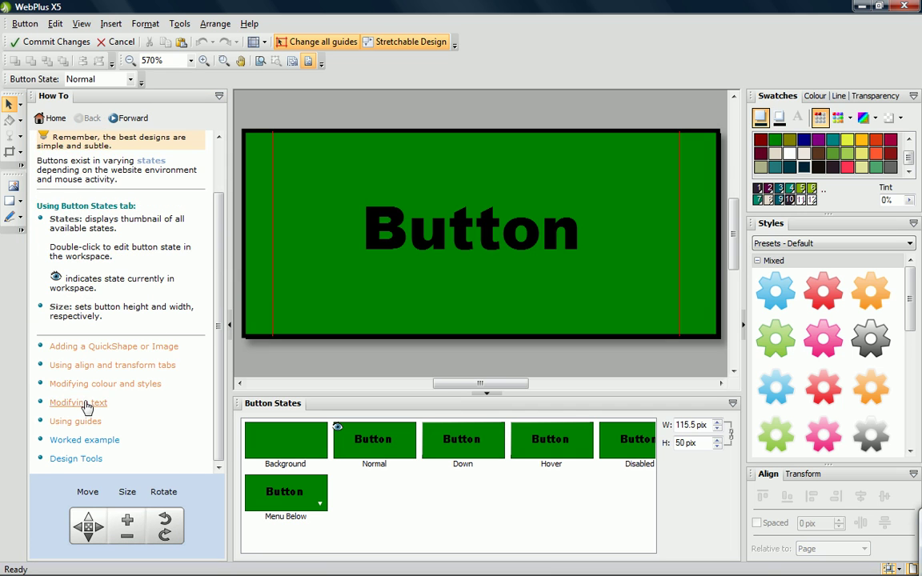
left_click(78, 402)
left_click(91, 119)
left_click(228, 327)
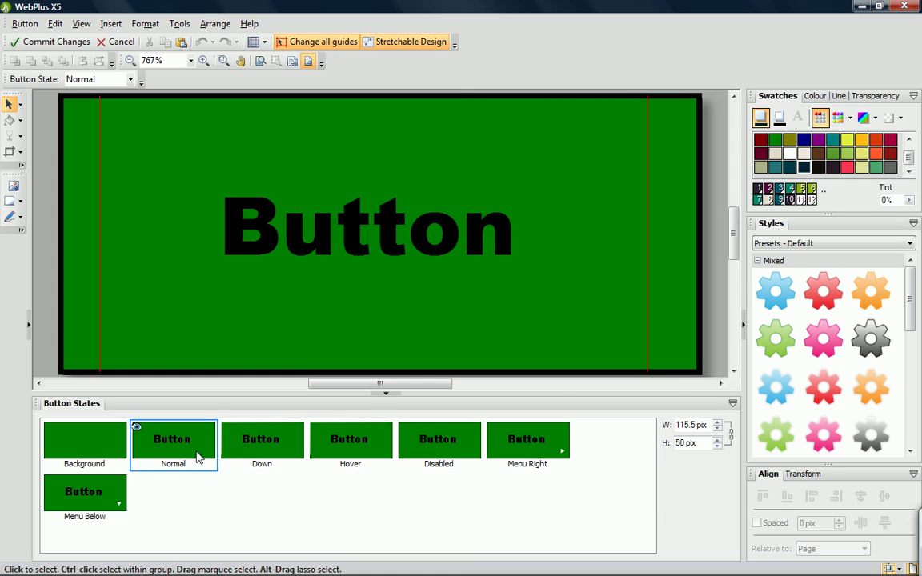
Select the Hover state in the Button States pane
left_click(349, 454)
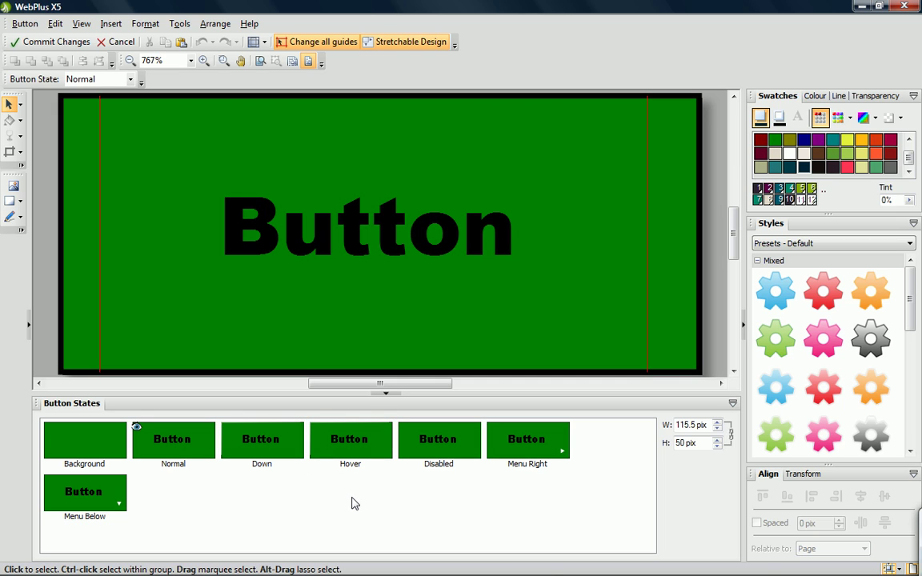
Edit the Background state and resize its rectangle, then restore it to full button size
double_click(90, 448)
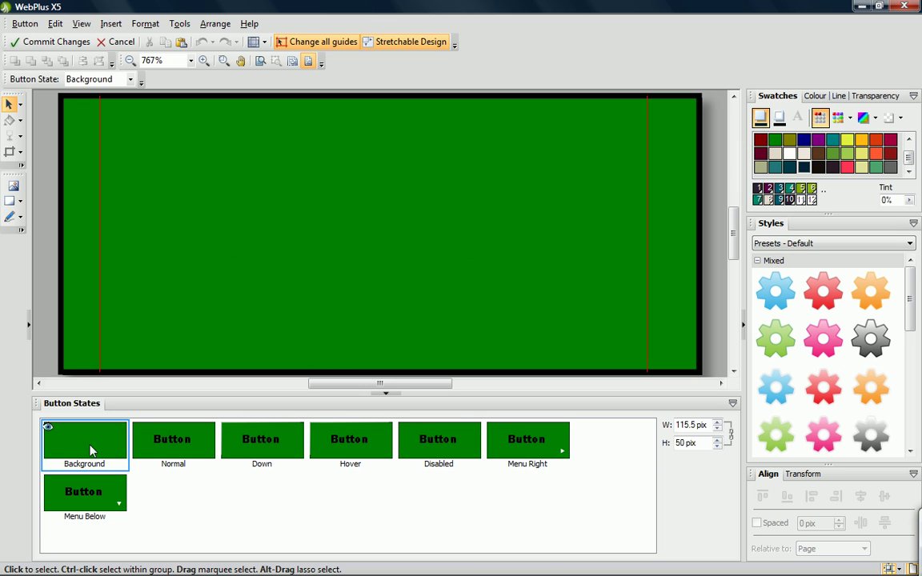
left_click(286, 296)
mouse_move(276, 265)
left_mouse_down()
mouse_move(317, 320)
mouse_move(339, 288)
mouse_move(279, 264)
left_mouse_up()
left_click_drag(707, 93, 390, 138)
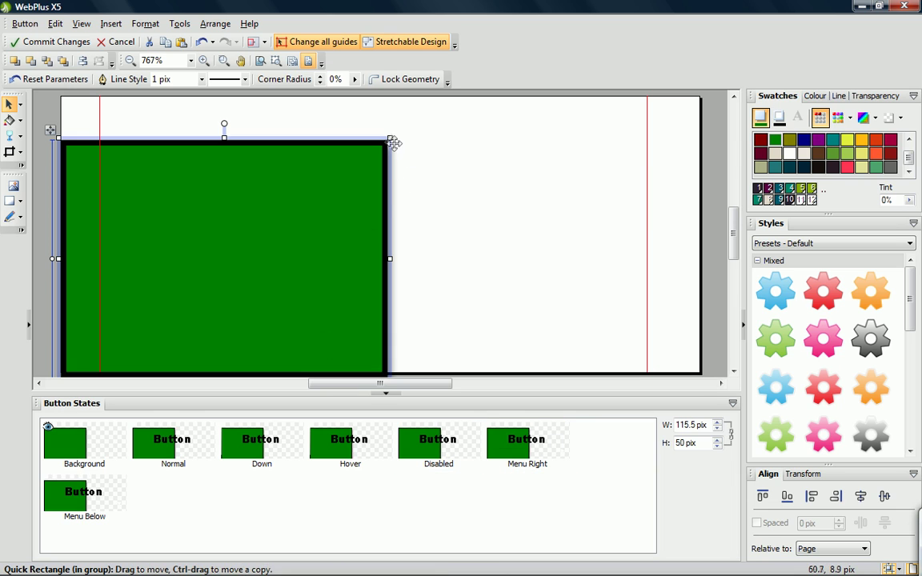
left_click_drag(390, 138, 701, 94)
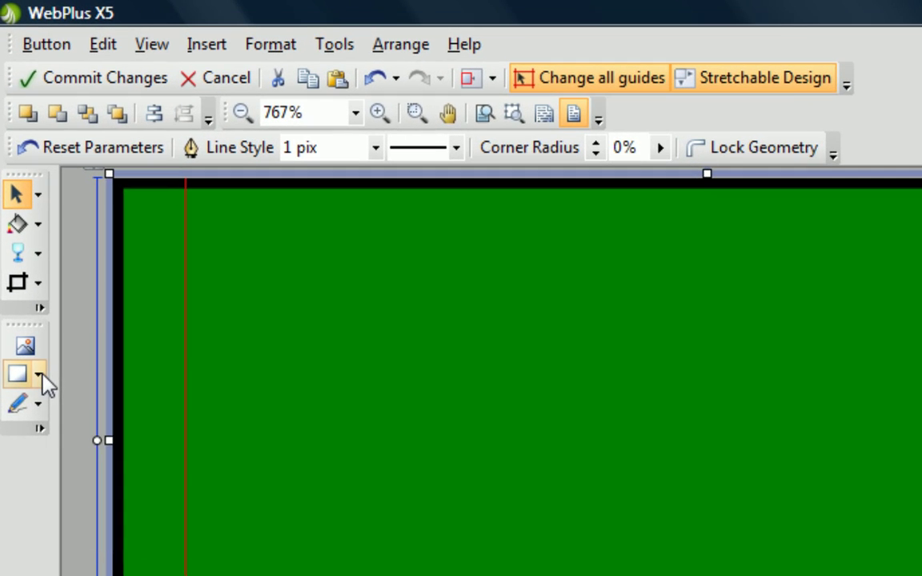
left_click(39, 374)
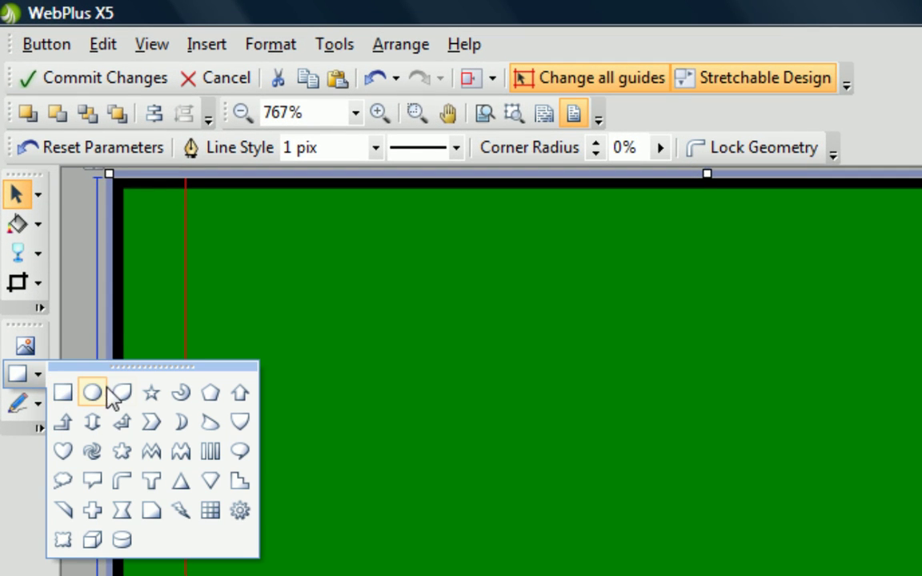
left_click(79, 323)
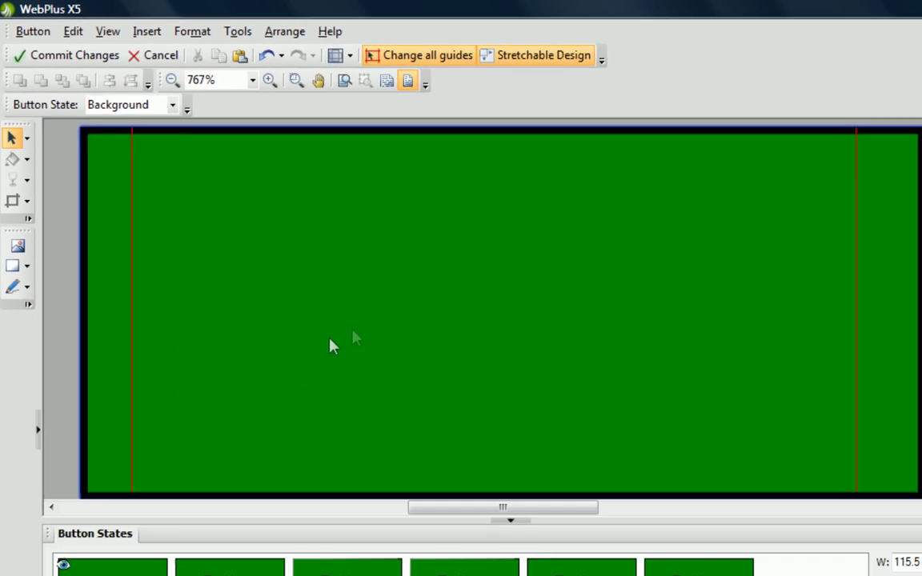
left_click(497, 463)
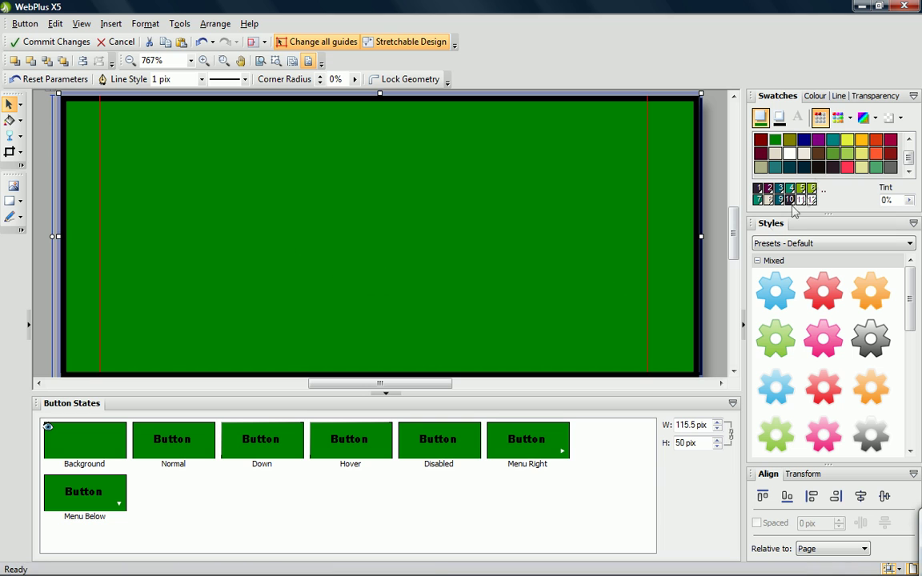
Try teal, pale and beige swatches, settling on an orange-red fill for the background rectangle
left_click(833, 140)
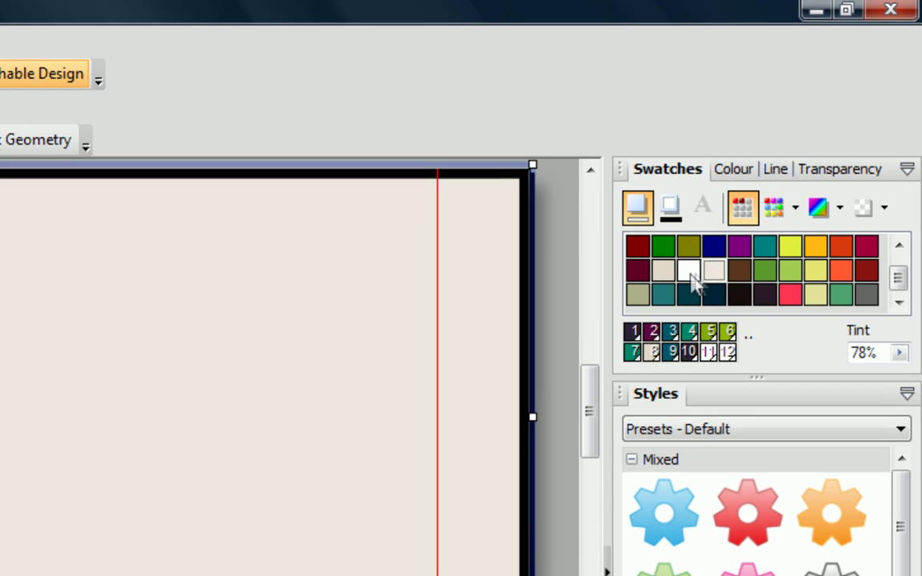
left_click(789, 153)
left_click(663, 270)
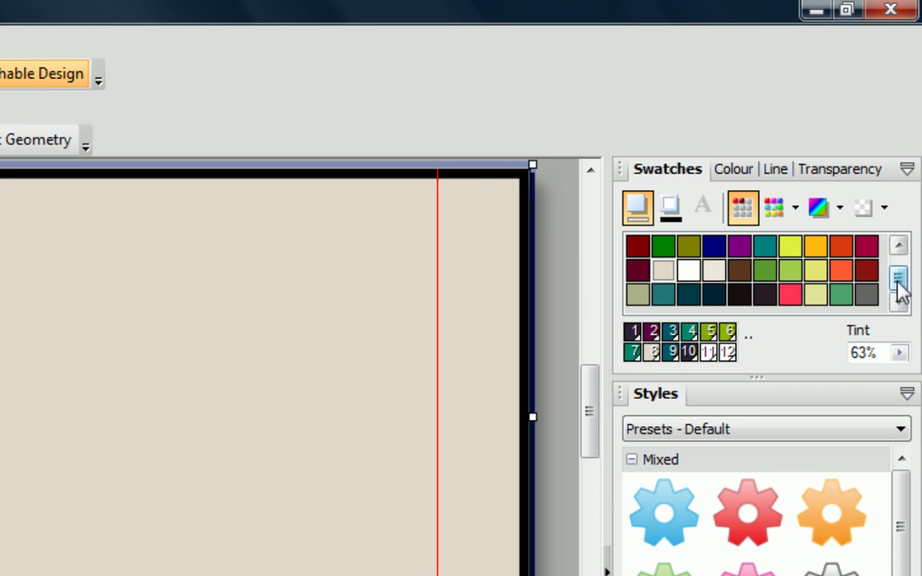
left_click_drag(899, 287, 902, 267)
left_click(840, 272)
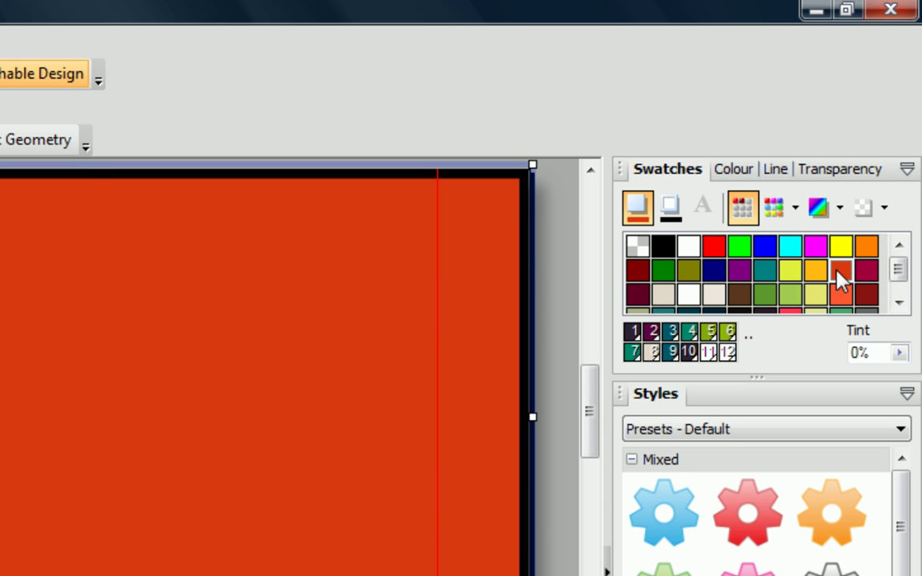
left_click(901, 429)
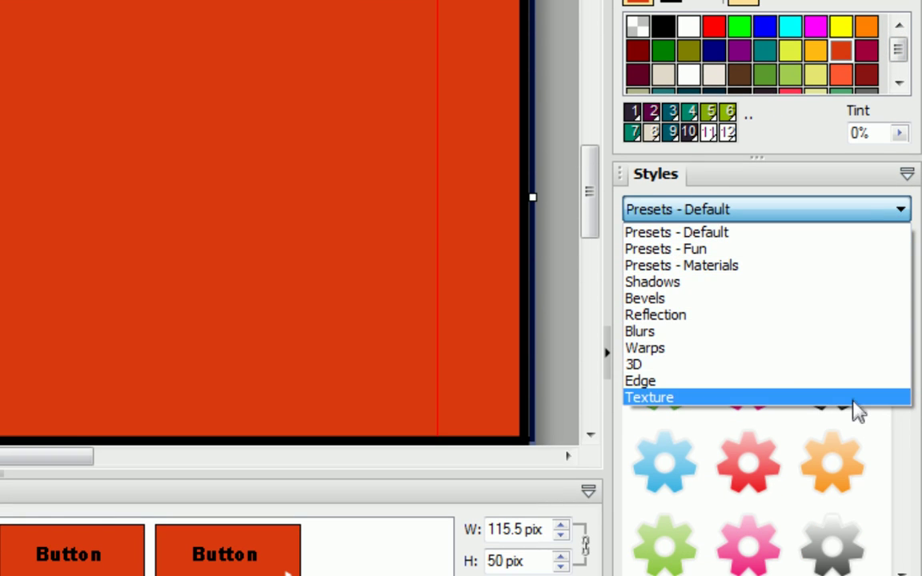
left_click(867, 188)
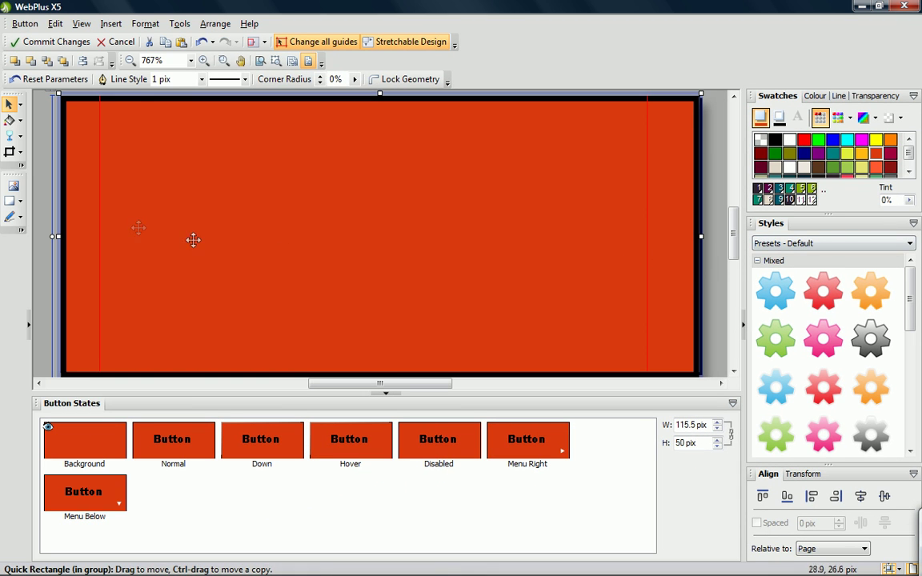
Give the background rectangle a vertical white-to-green linear gradient fill
left_click(10, 120)
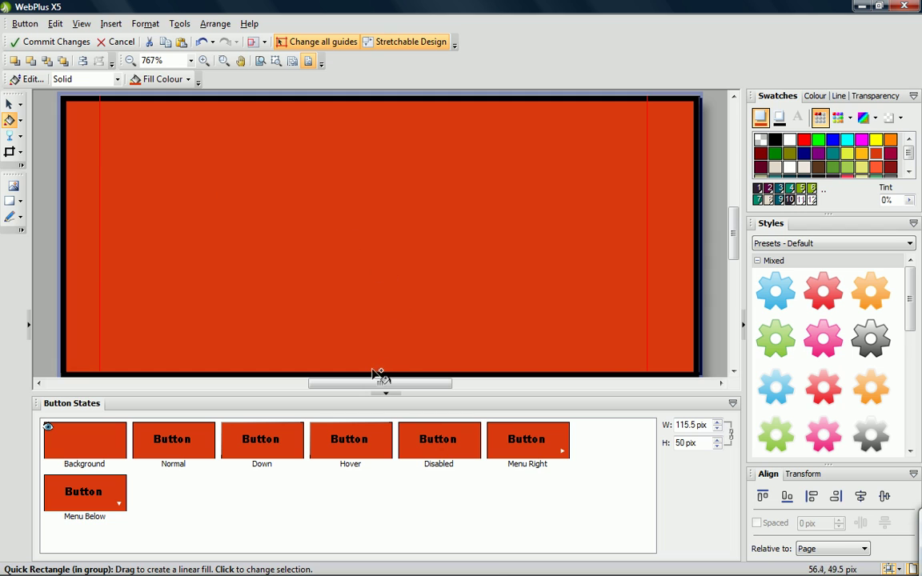
left_click_drag(370, 372, 373, 100)
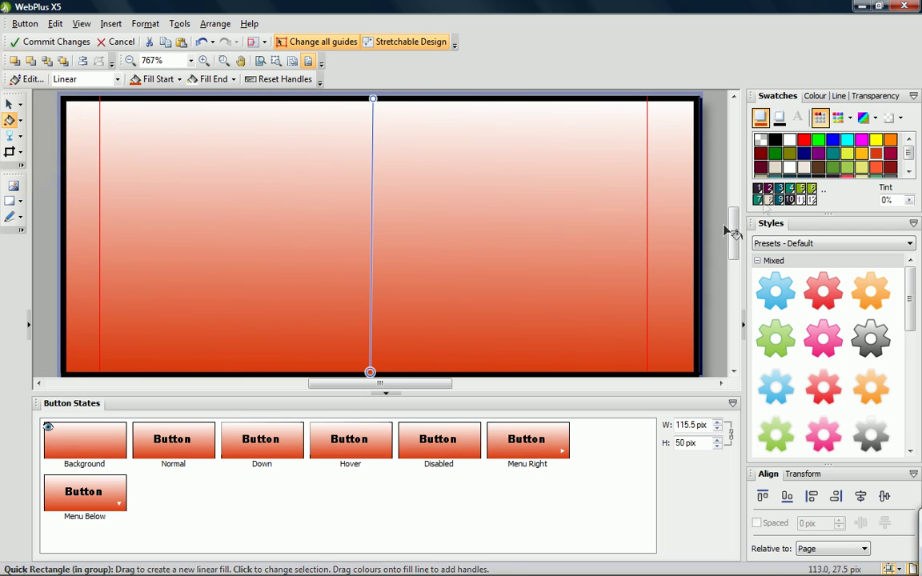
left_click(811, 189)
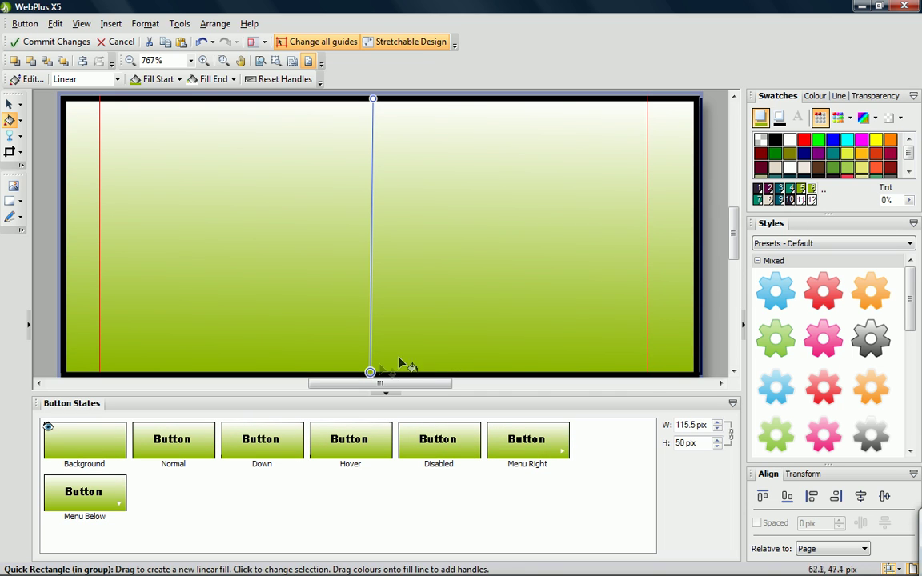
mouse_move(370, 372)
left_mouse_down()
mouse_move(540, 237)
mouse_move(496, 303)
mouse_move(372, 372)
left_mouse_up()
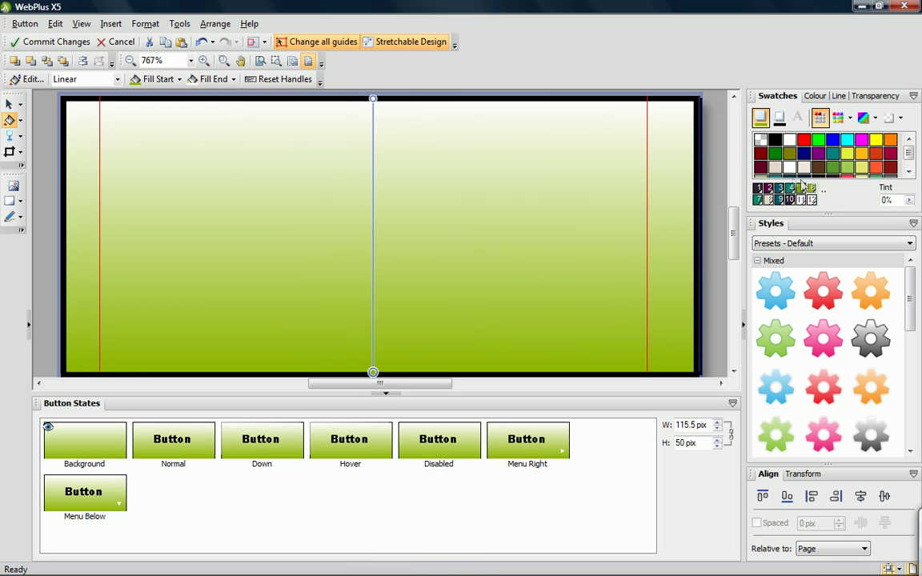
left_click(757, 199)
Set the rectangle's line to None to remove its outline, then deselect it
left_click(780, 118)
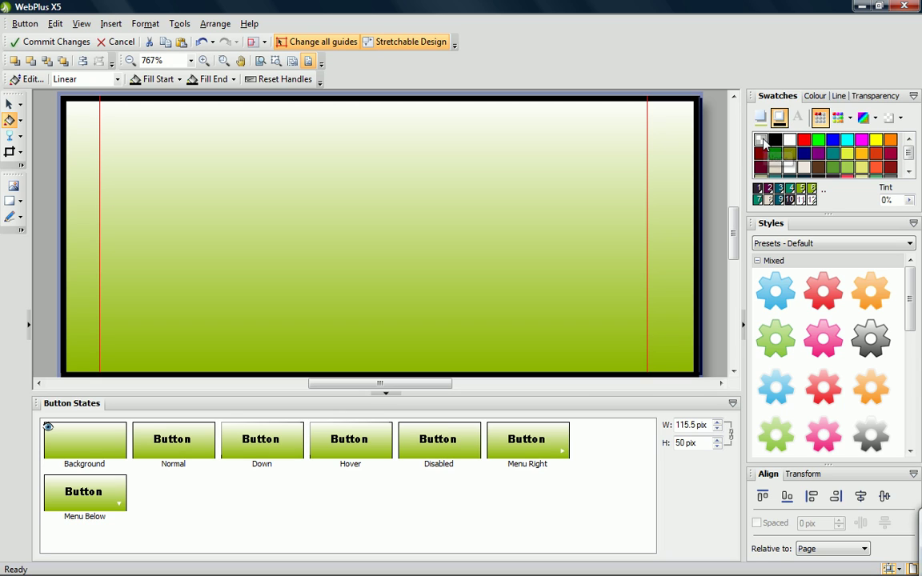
left_click(763, 142)
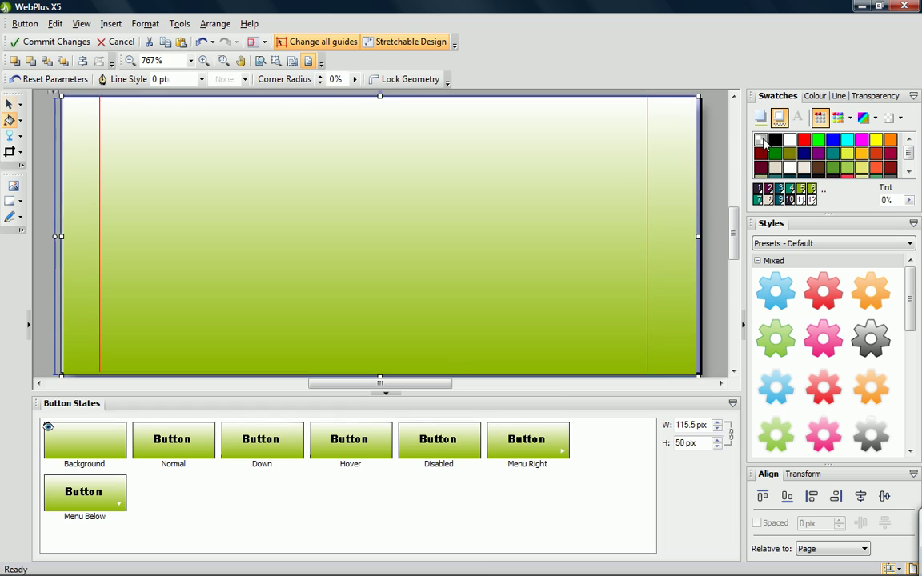
left_click(714, 170)
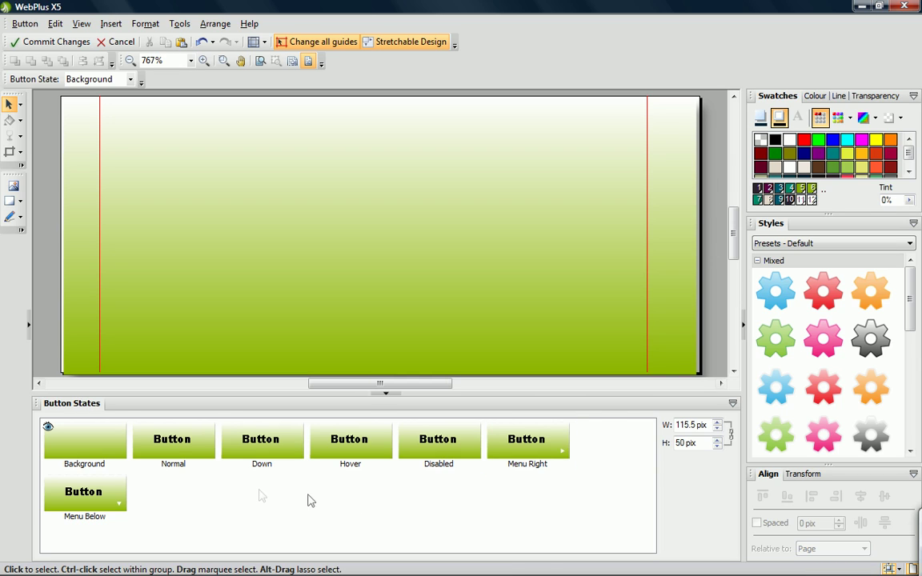
Set the button label's font to Comic Sans MS across all states
left_click(174, 445)
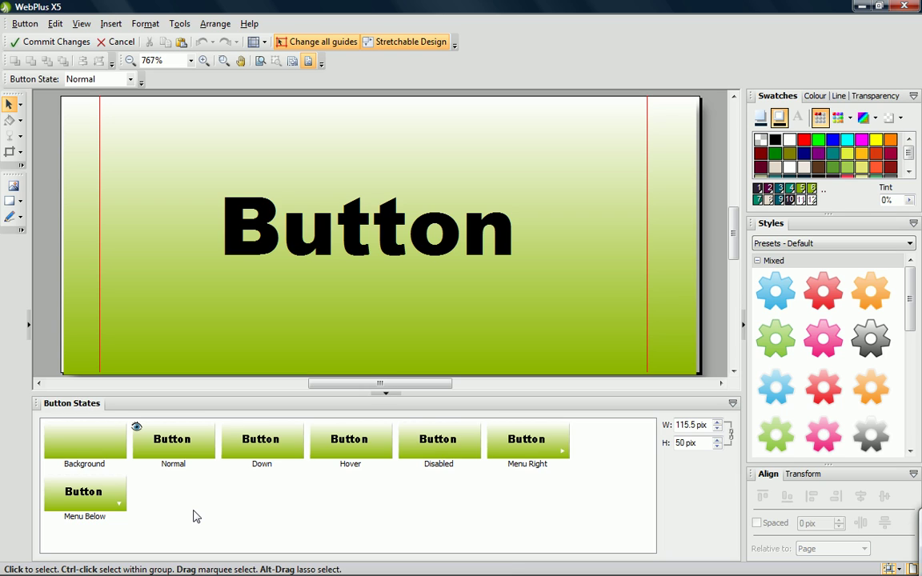
left_click(370, 253)
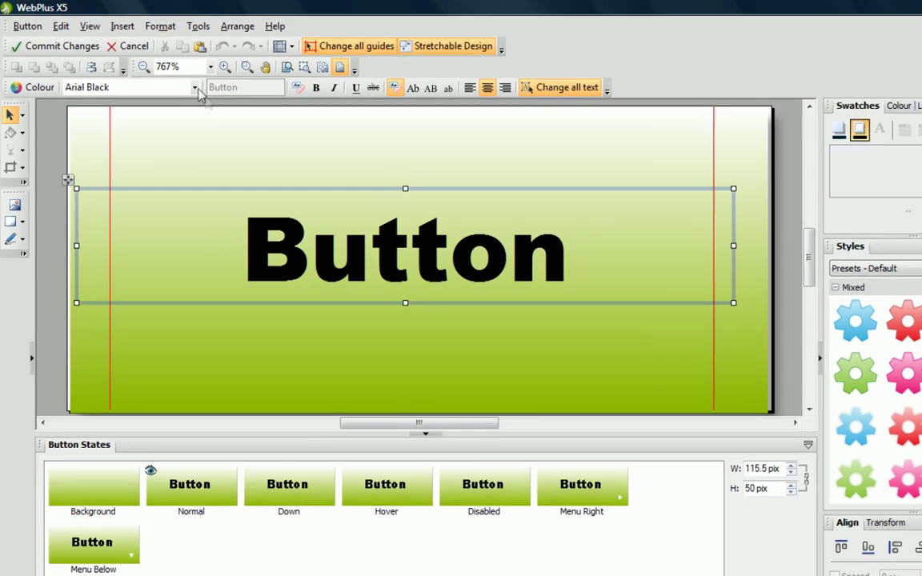
left_click(176, 78)
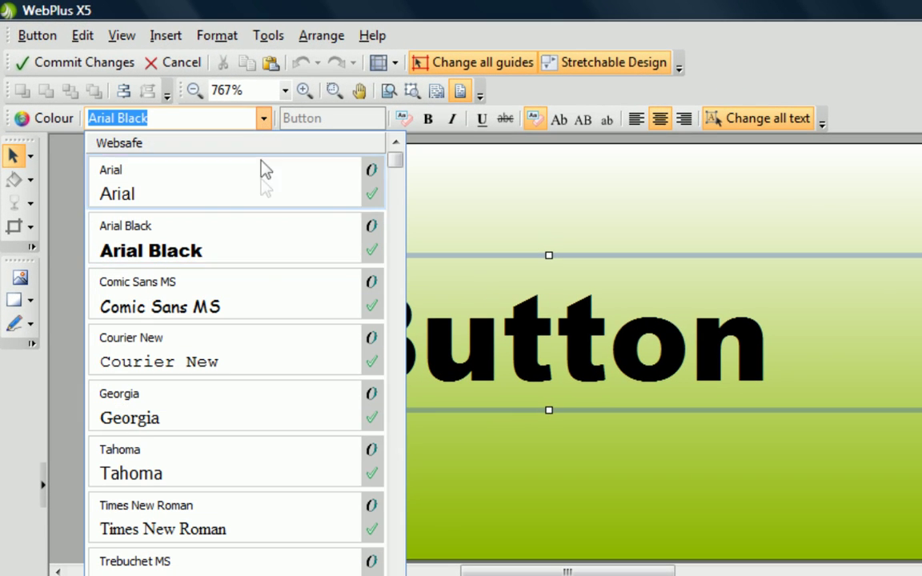
left_click(232, 312)
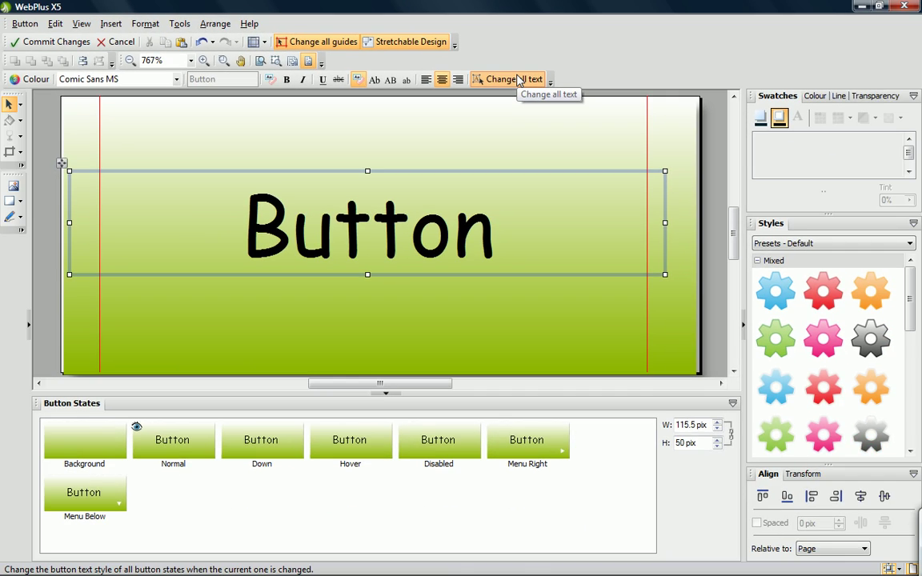
Turn off Change all text and make only the Down state's label white
left_click(261, 444)
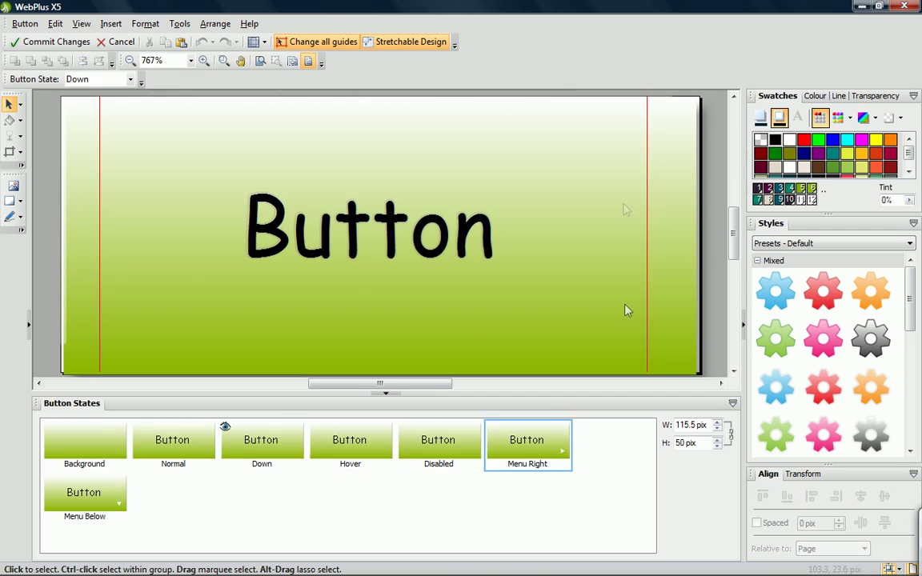
left_click(433, 172)
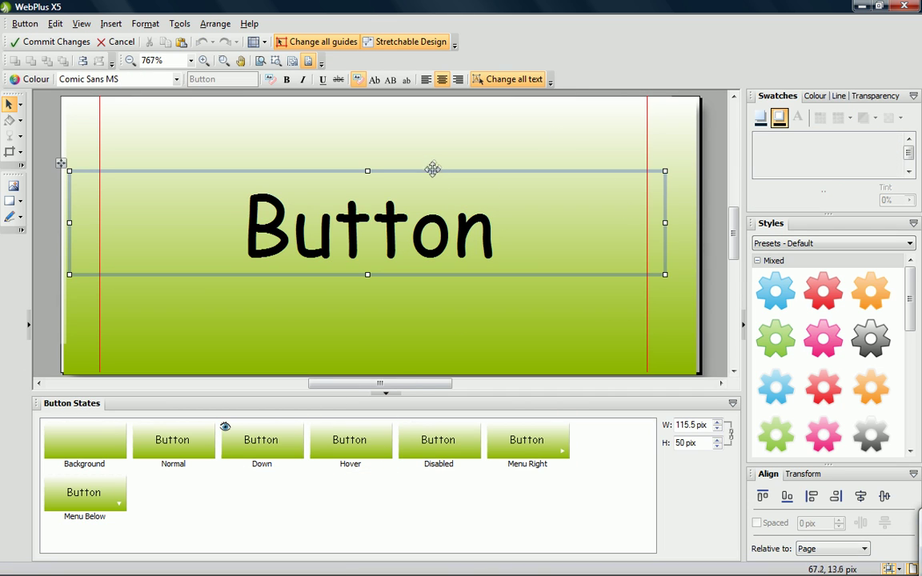
left_click(493, 80)
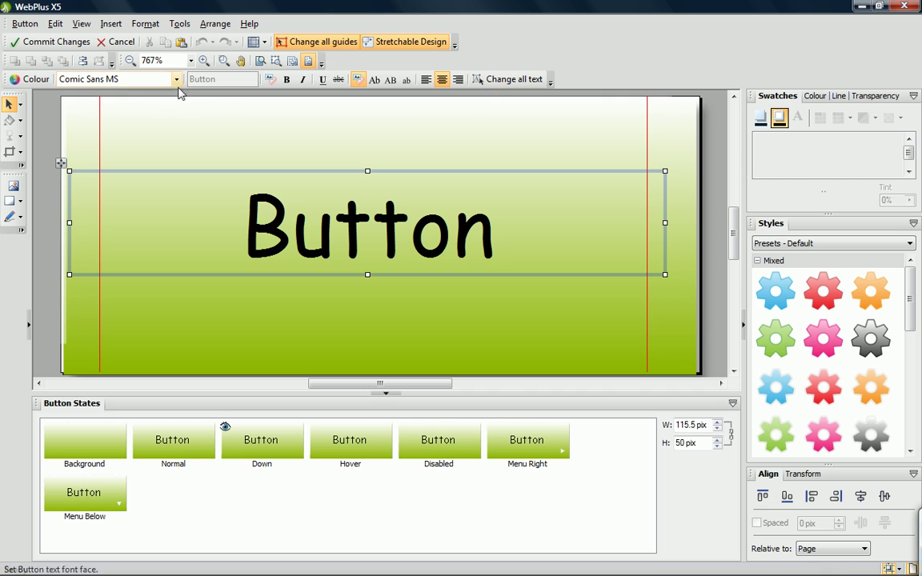
left_click(35, 81)
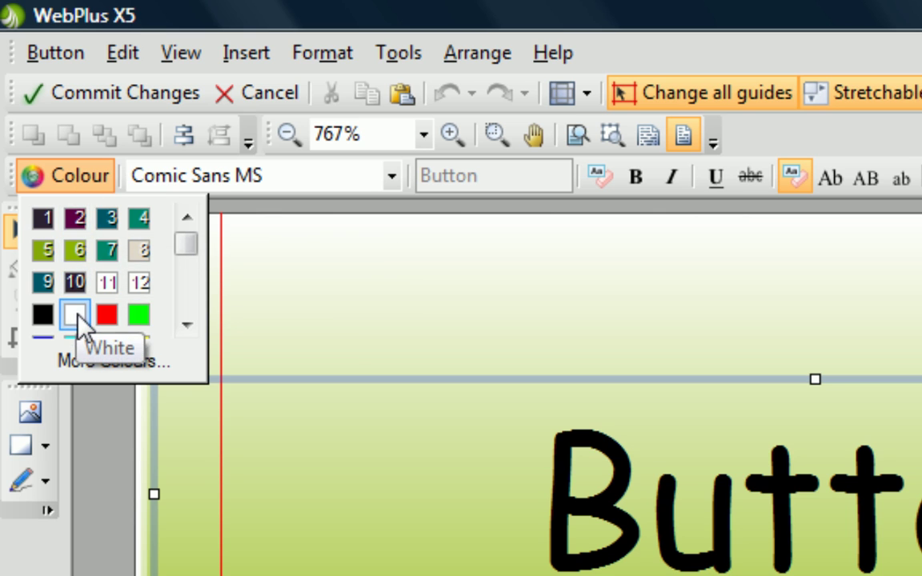
left_click(75, 315)
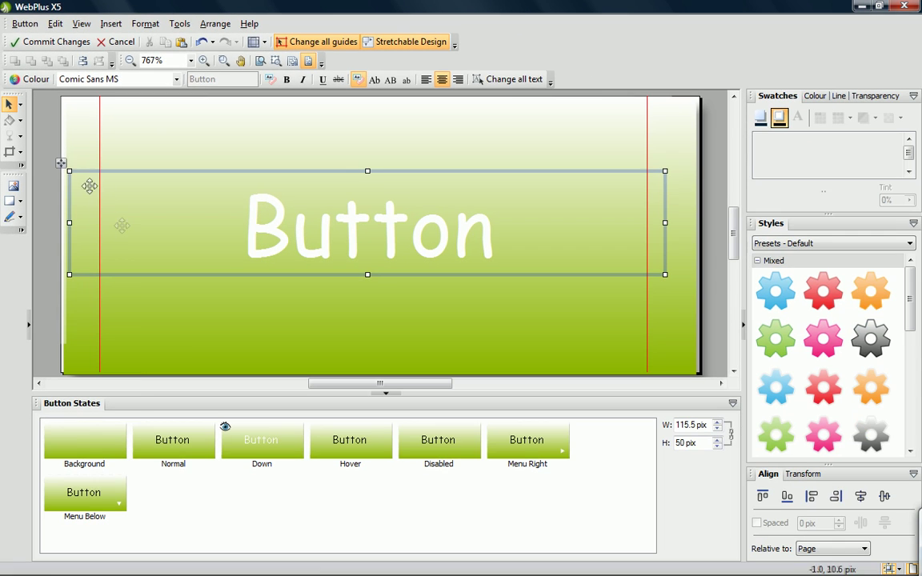
left_click(156, 453)
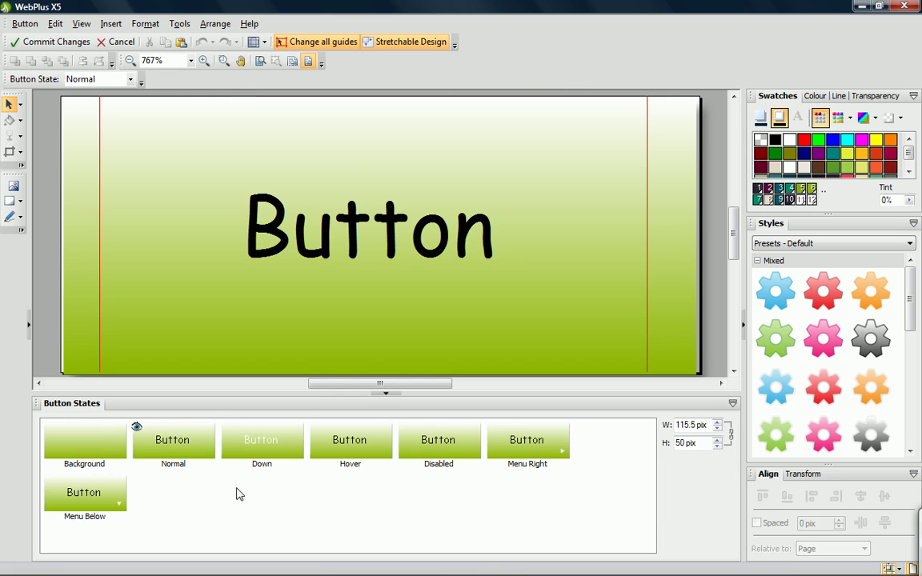
Copy the gradient background rectangle from the Background state
left_click(248, 461)
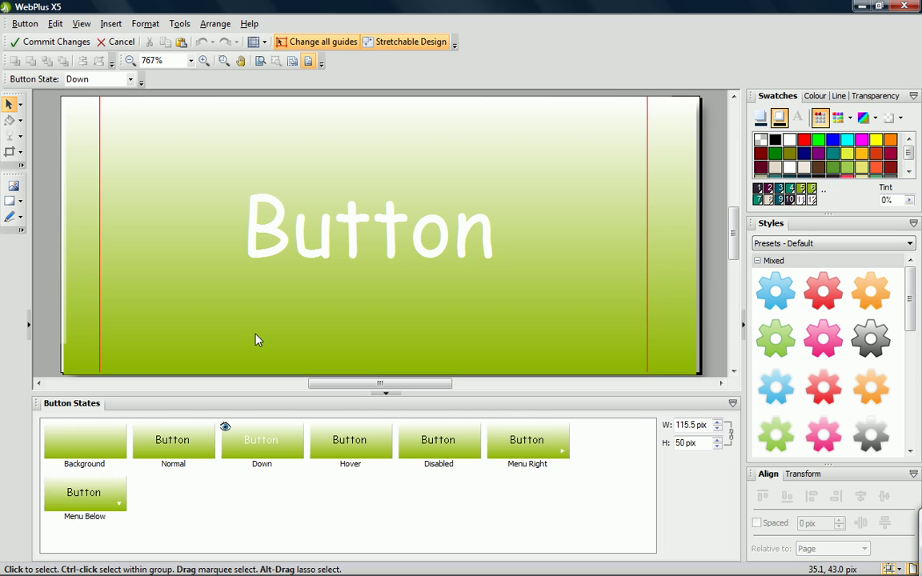
left_click(77, 455)
left_click(169, 340)
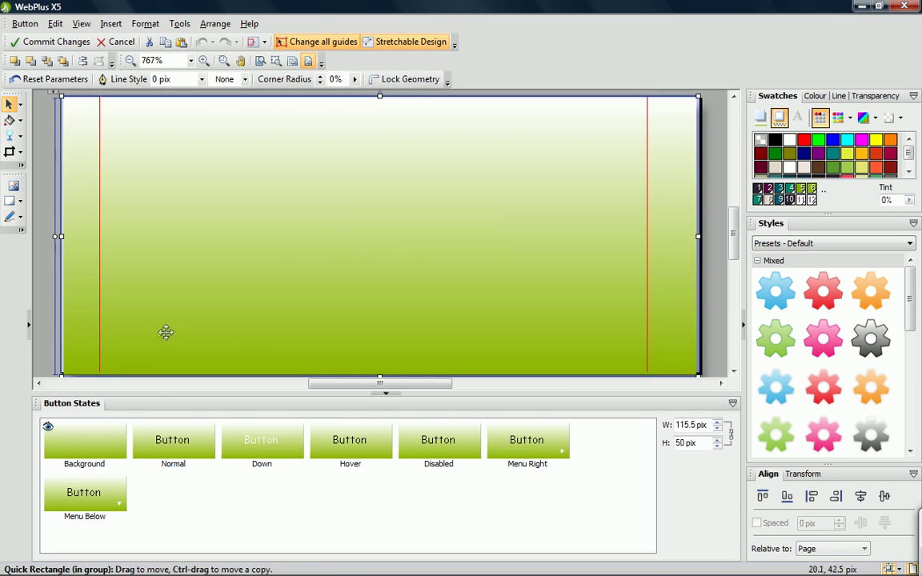
left_click(55, 23)
left_click(76, 89)
Paste the rectangle in place in the Down state and give it a solid teal fill and outline
left_click(274, 432)
left_click(55, 23)
left_click(94, 121)
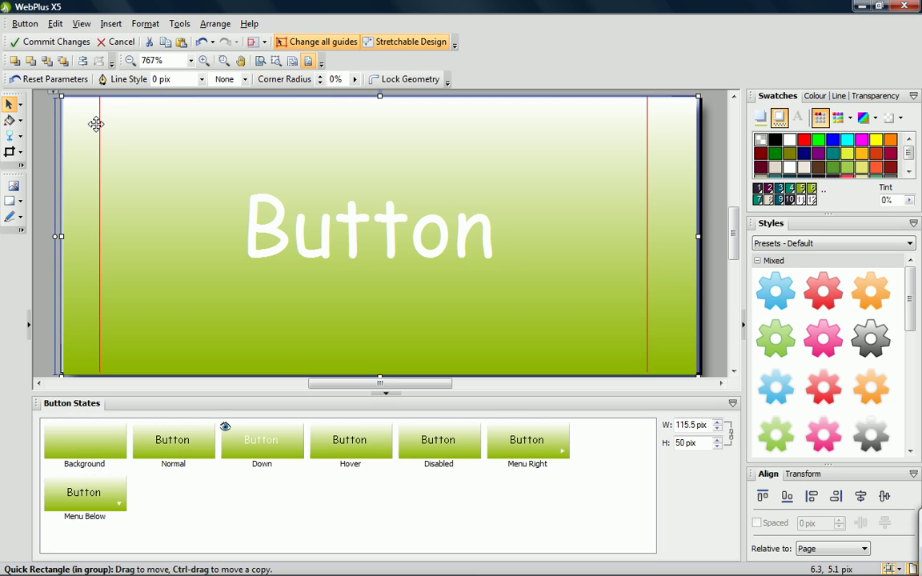
left_click(790, 189)
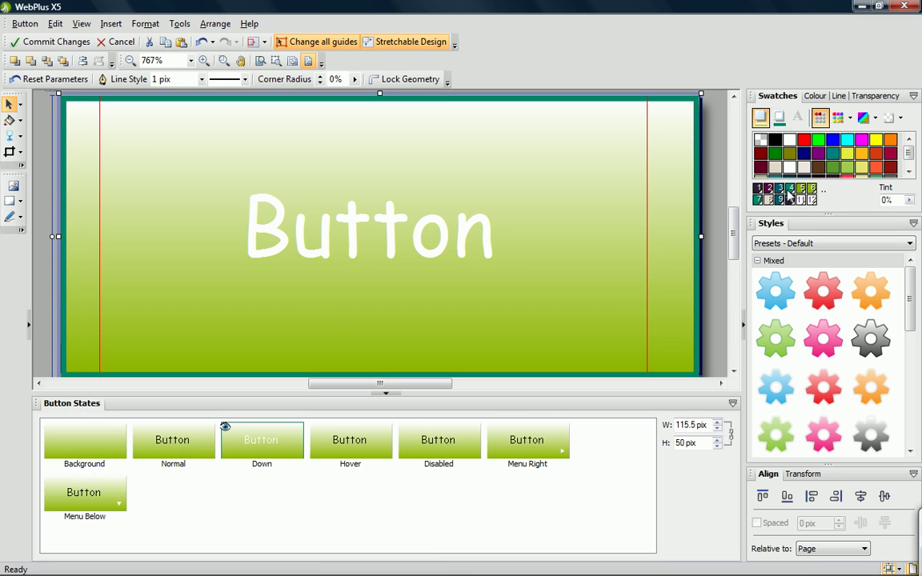
left_click(791, 192)
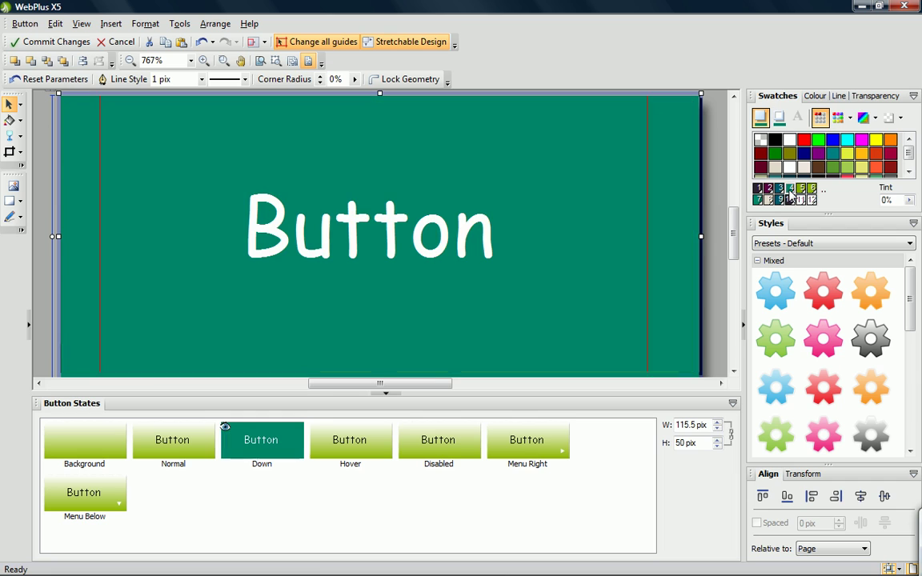
left_click(720, 202)
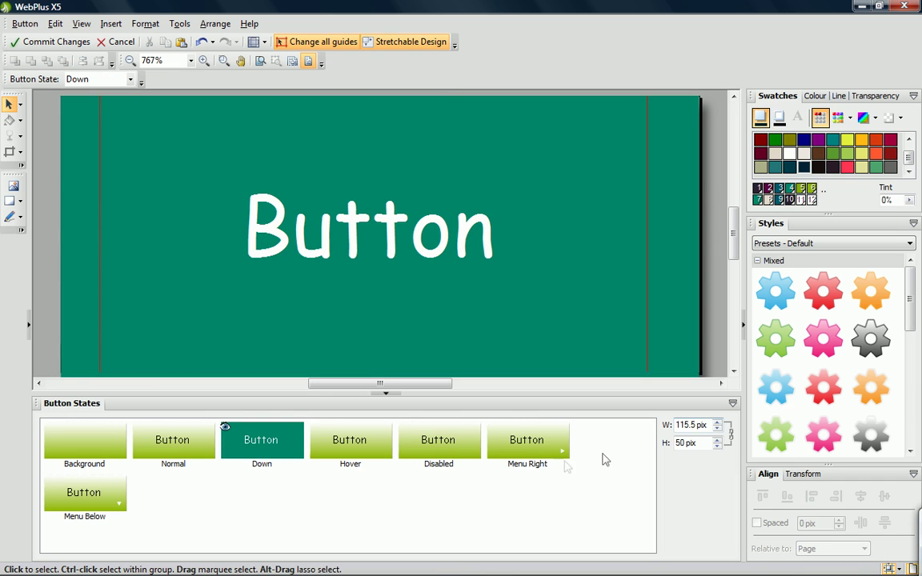
left_click(369, 444)
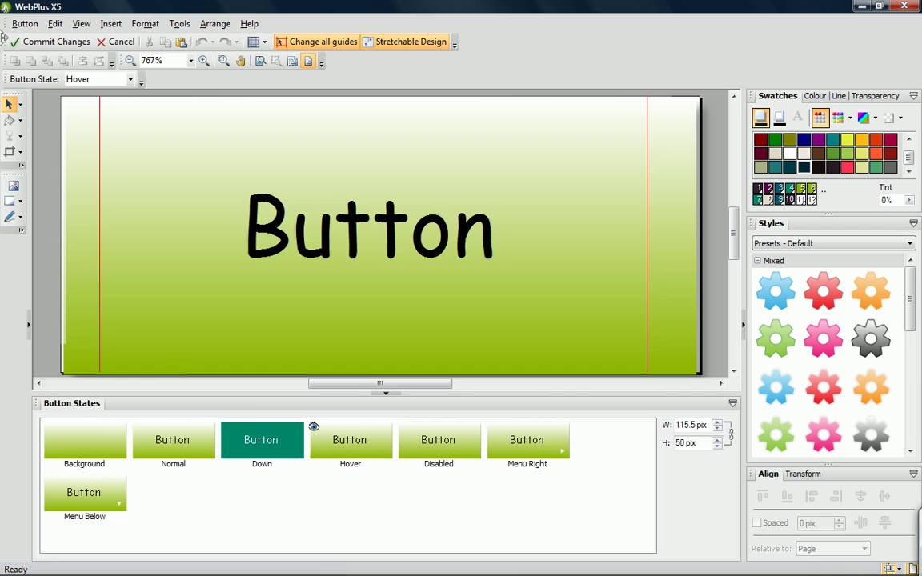
Paste the gradient rectangle in place in the Hover state and reverse it to run green-to-white downward
left_click(56, 25)
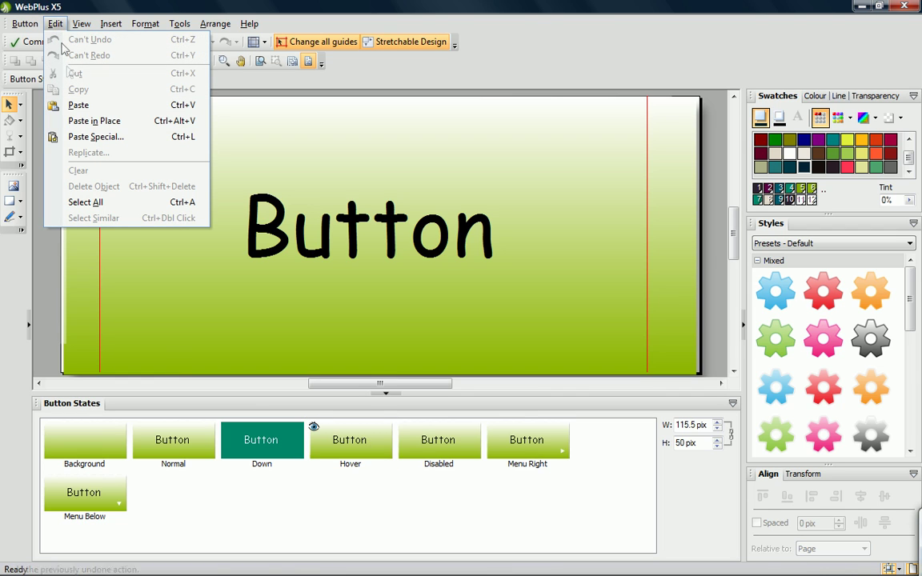
left_click(77, 121)
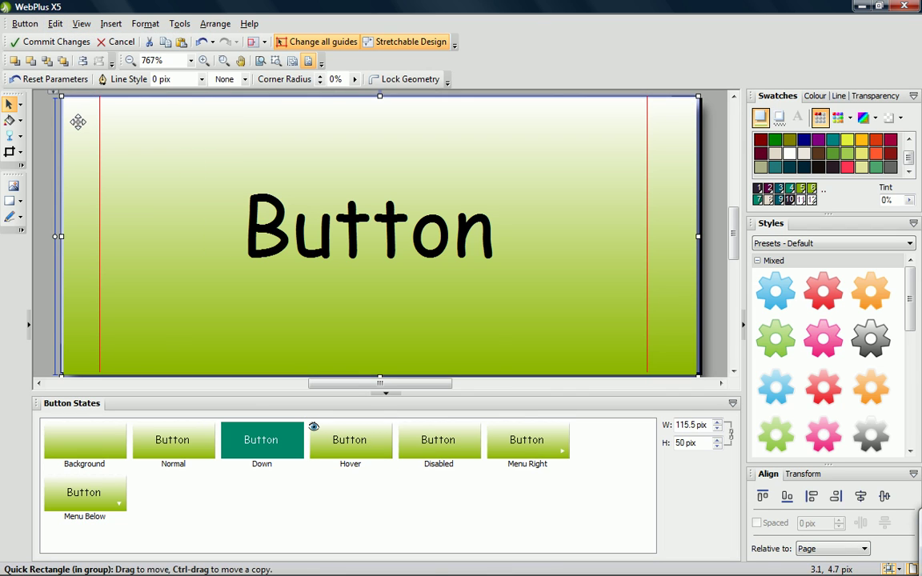
left_click(9, 120)
left_click_drag(369, 370, 342, 397)
left_click(9, 104)
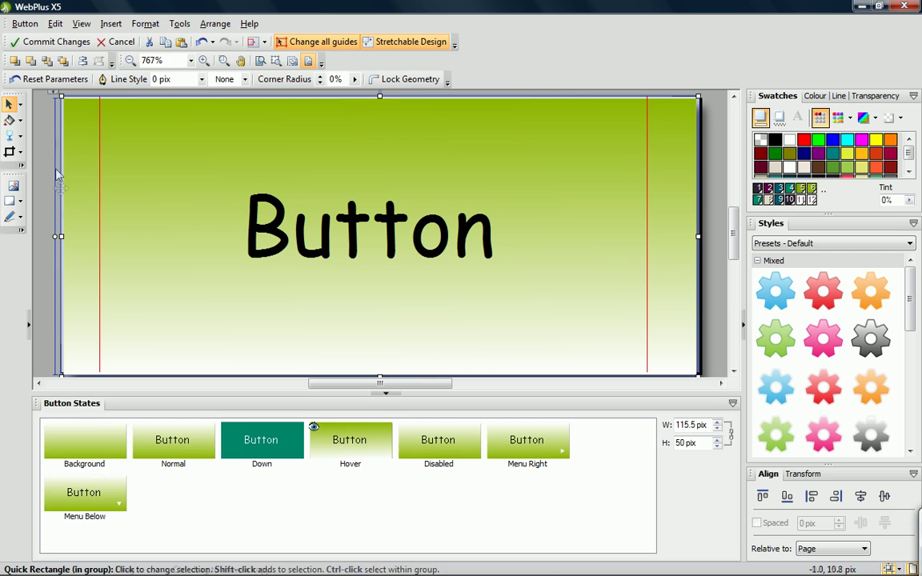
Nudge the left and right red guides, then commit the button design back to the page
left_click(46, 237)
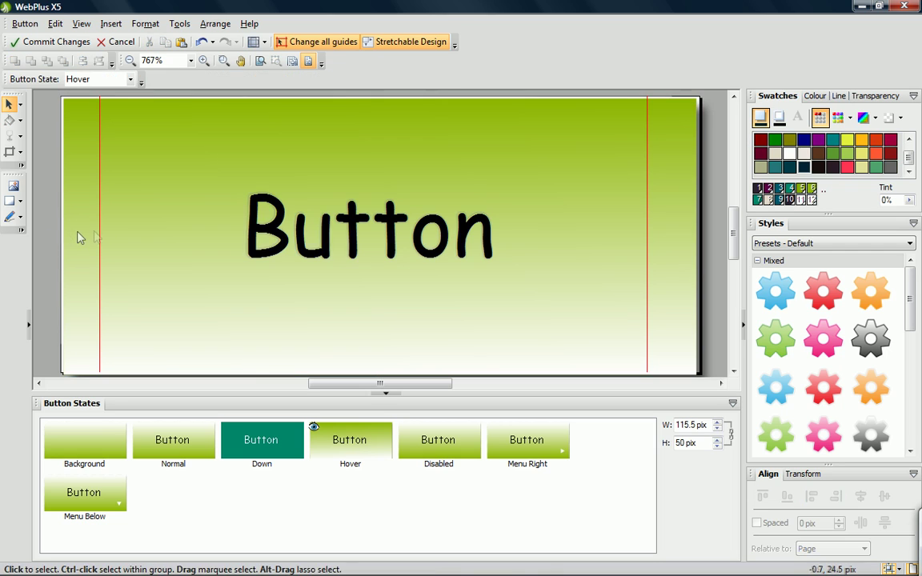
left_click_drag(134, 234, 108, 236)
mouse_move(645, 234)
left_mouse_down()
mouse_move(609, 240)
mouse_move(653, 240)
left_mouse_up()
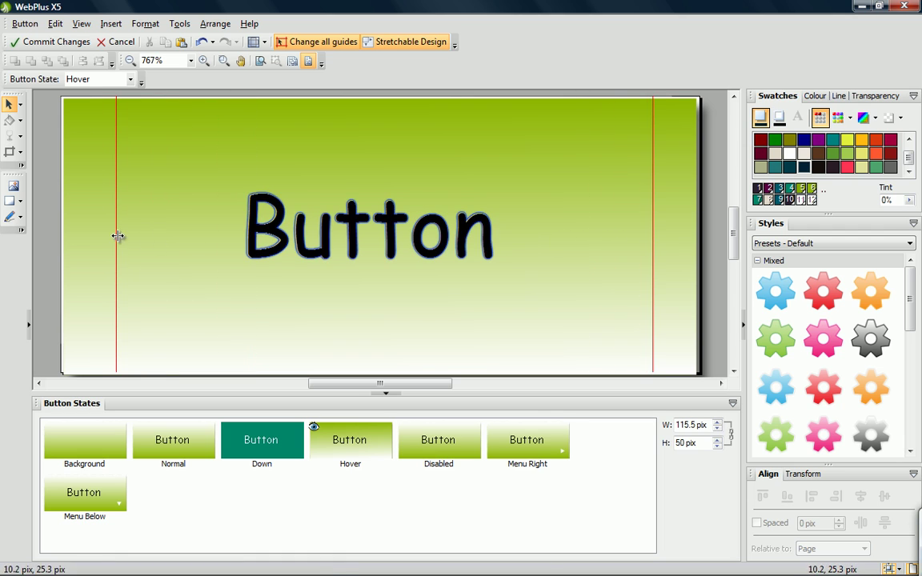
left_click_drag(118, 237, 99, 236)
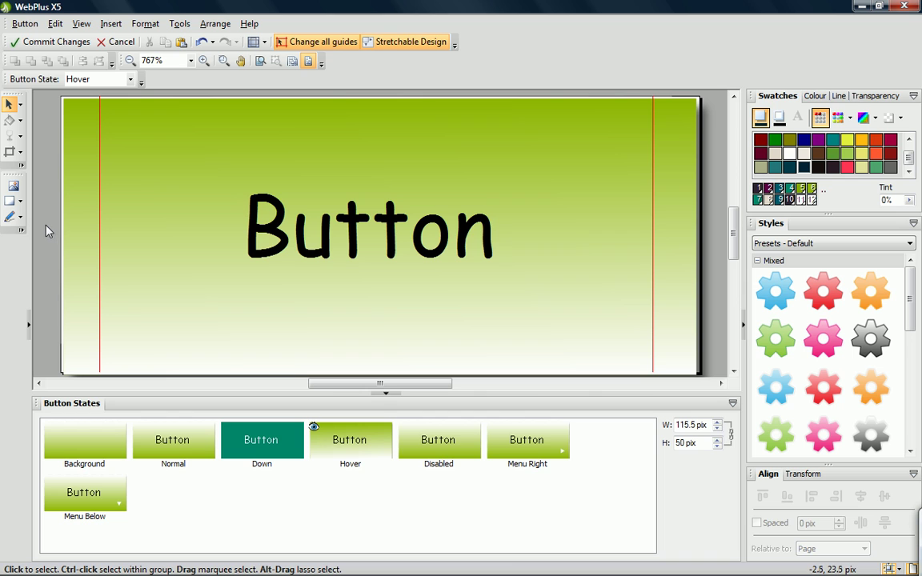
left_click(54, 46)
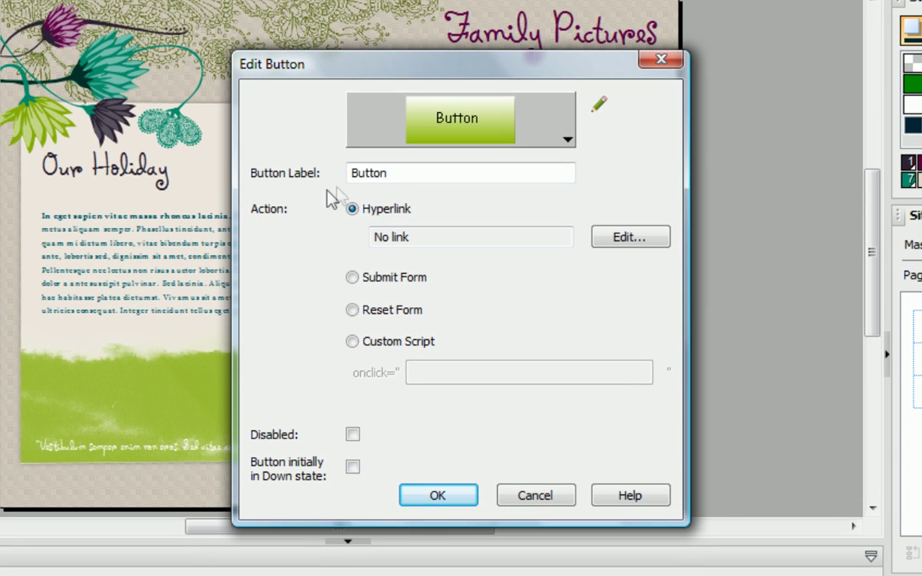
Replace the button label 'Button' with 'More Stories'
left_click_drag(389, 173, 190, 176)
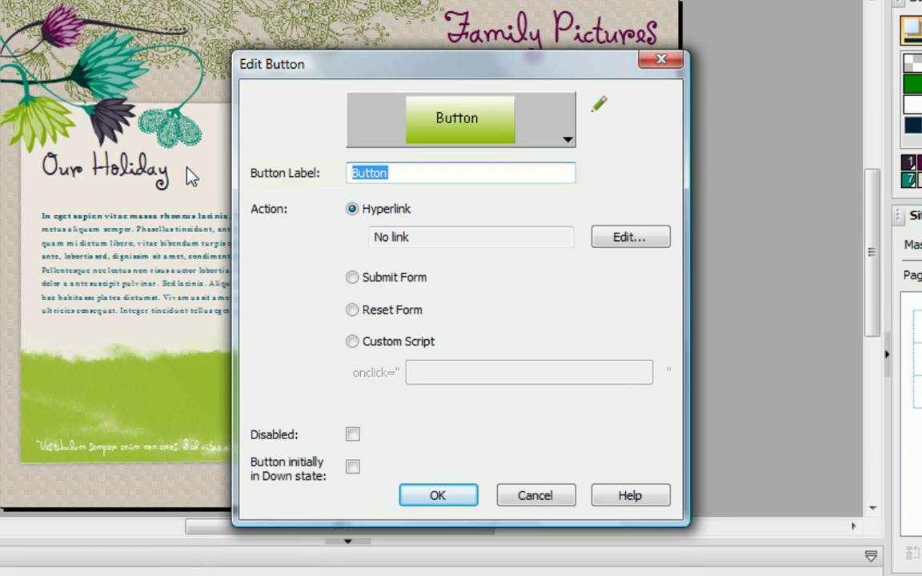
type("More Stor")
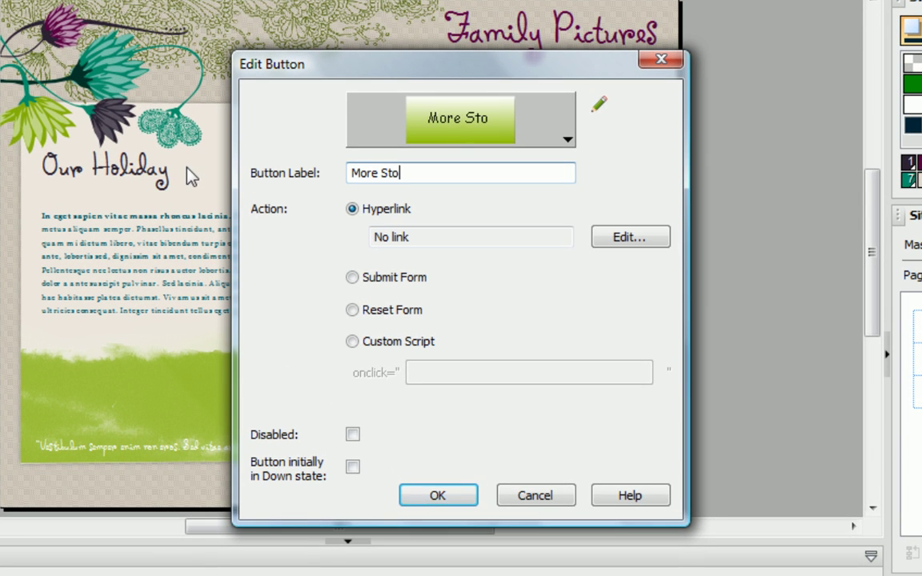
type("ies")
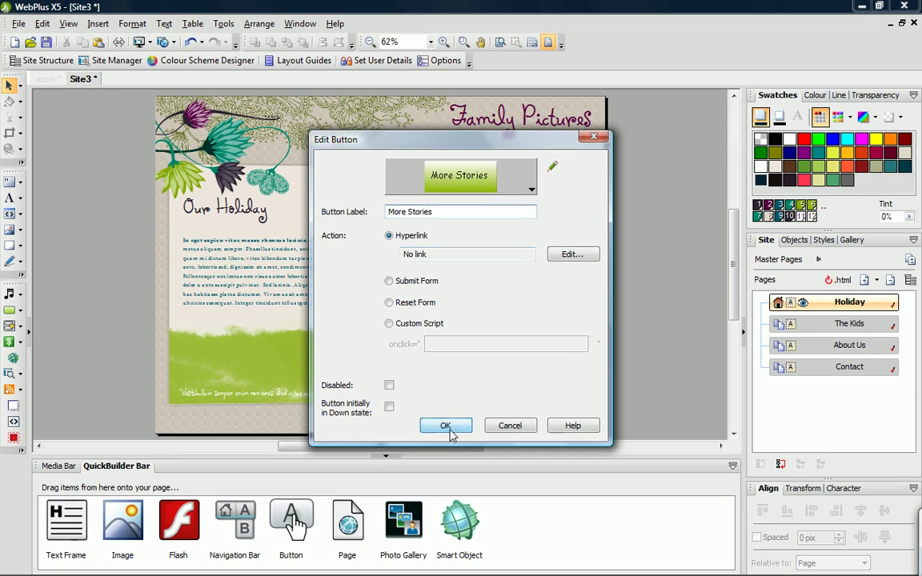
Place the More Stories button below the Our Holiday text, fit it to its label, and add a copy beside it
left_click(446, 426)
left_click(184, 311)
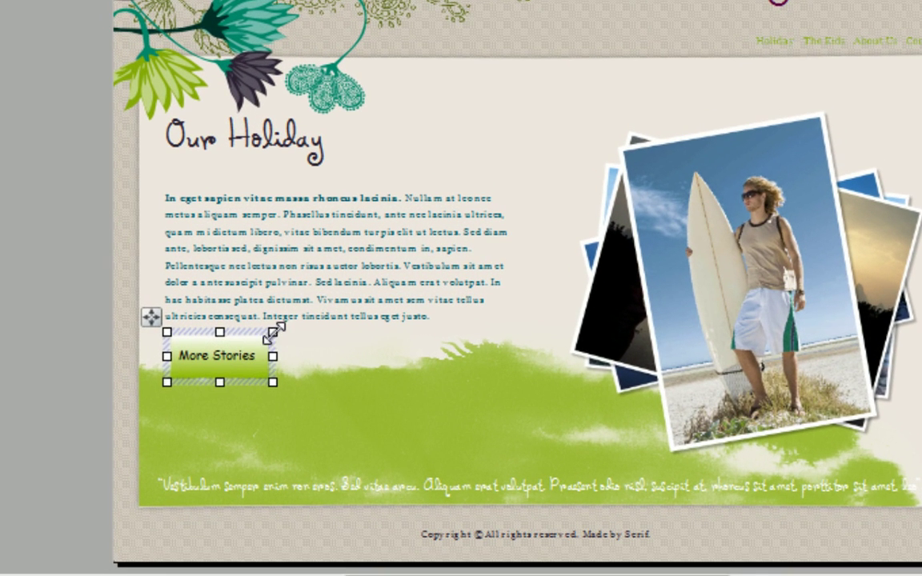
left_click_drag(240, 312, 262, 304)
left_click_drag(315, 321, 212, 331)
left_click_drag(237, 364, 347, 351)
Convert the copied button to a Holiday, The Kids, About Us, Contact navigation bar under Family Pictures
right_click(347, 351)
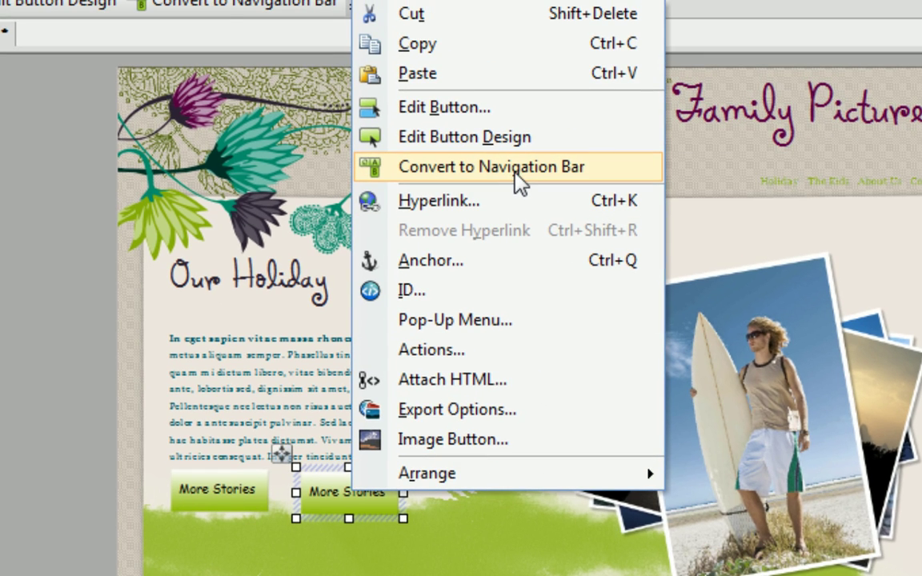
left_click(515, 172)
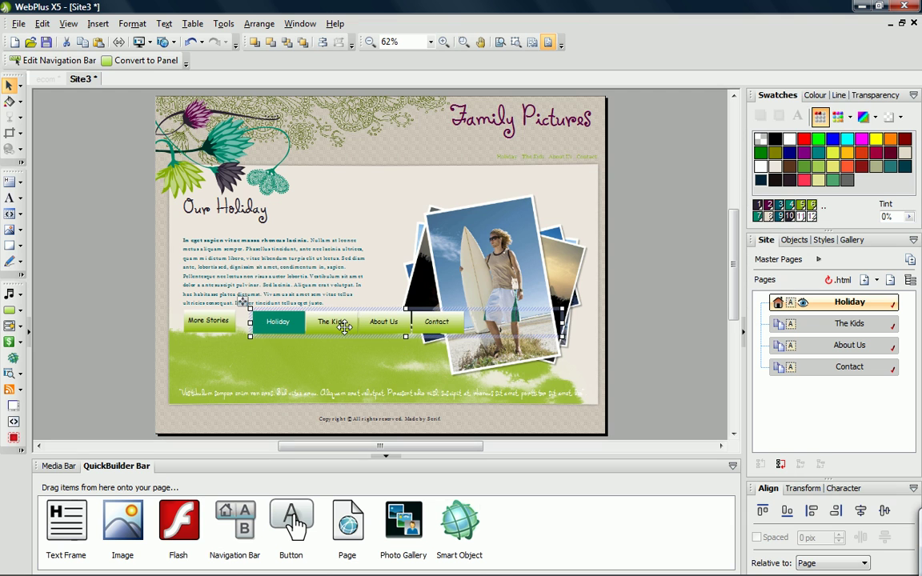
left_click_drag(344, 327, 478, 155)
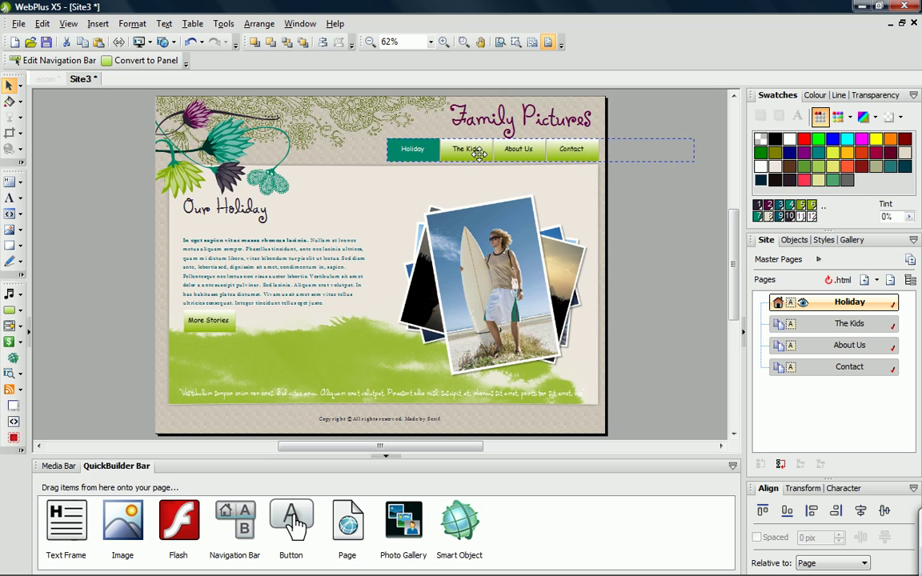